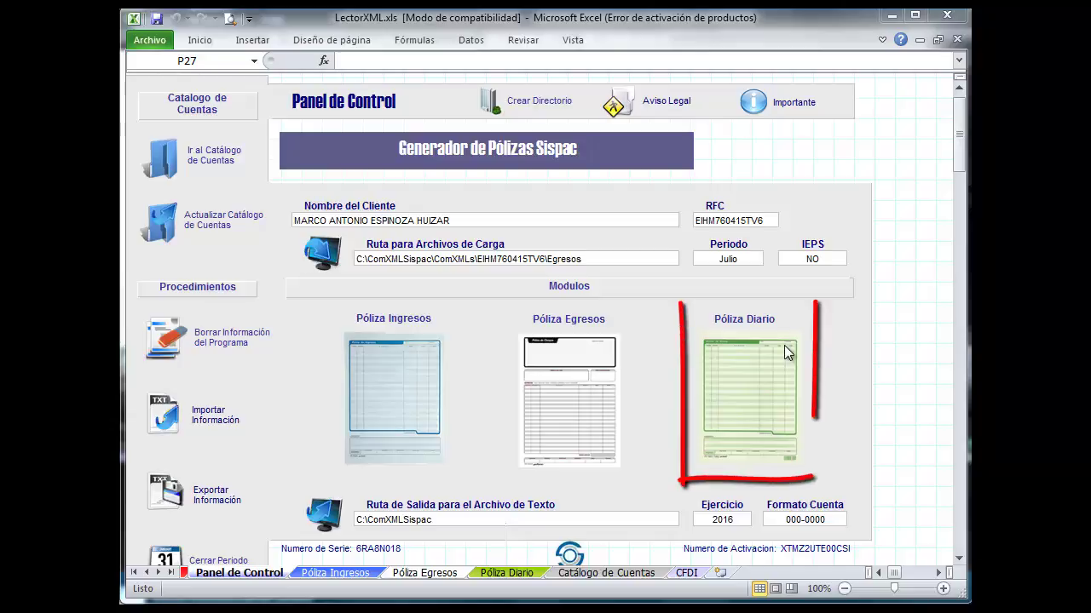
Step: Open the Póliza Diario module and choose Gastos as the account type in the header between Nombre Cta. 1 and Nombre Cta. 2
{"action": "left_click", "coordinate": [767, 363]}
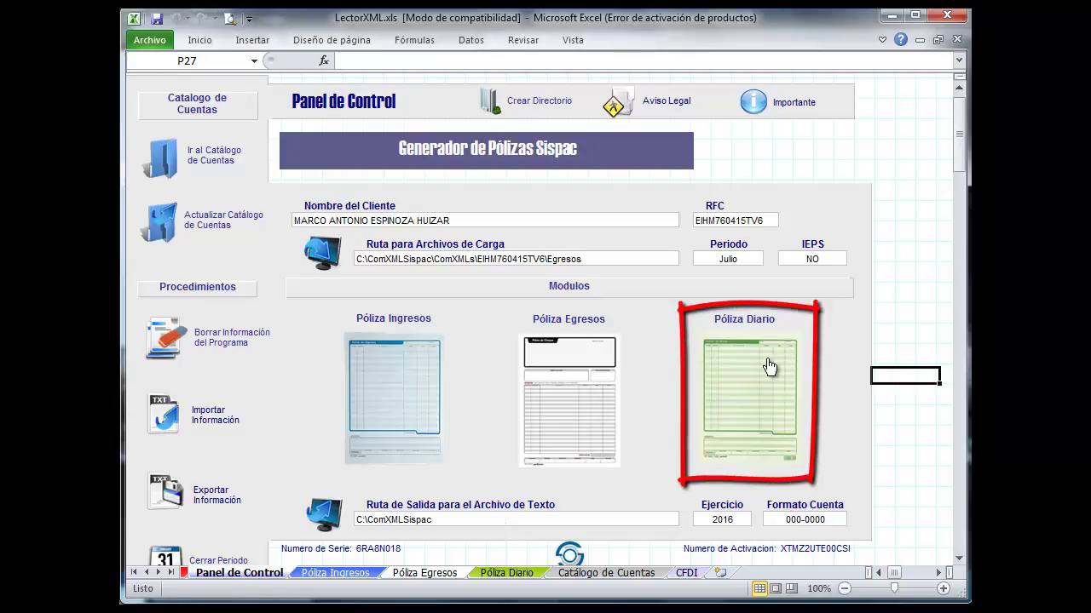
{"action": "left_click", "coordinate": [767, 358]}
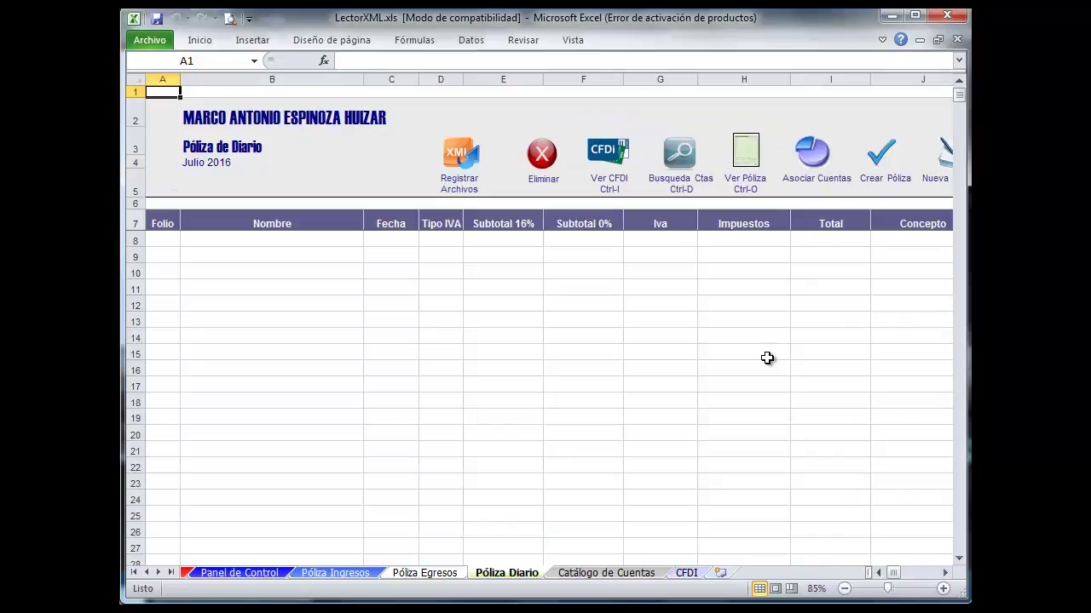
{"action": "left_click", "coordinate": [945, 573]}
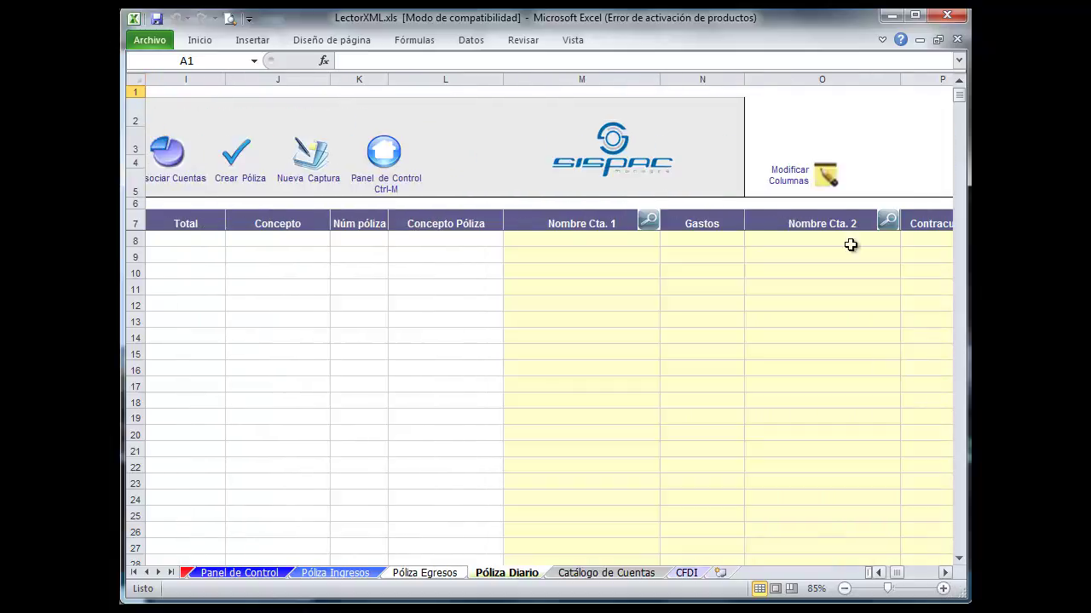
{"action": "left_click", "coordinate": [701, 223]}
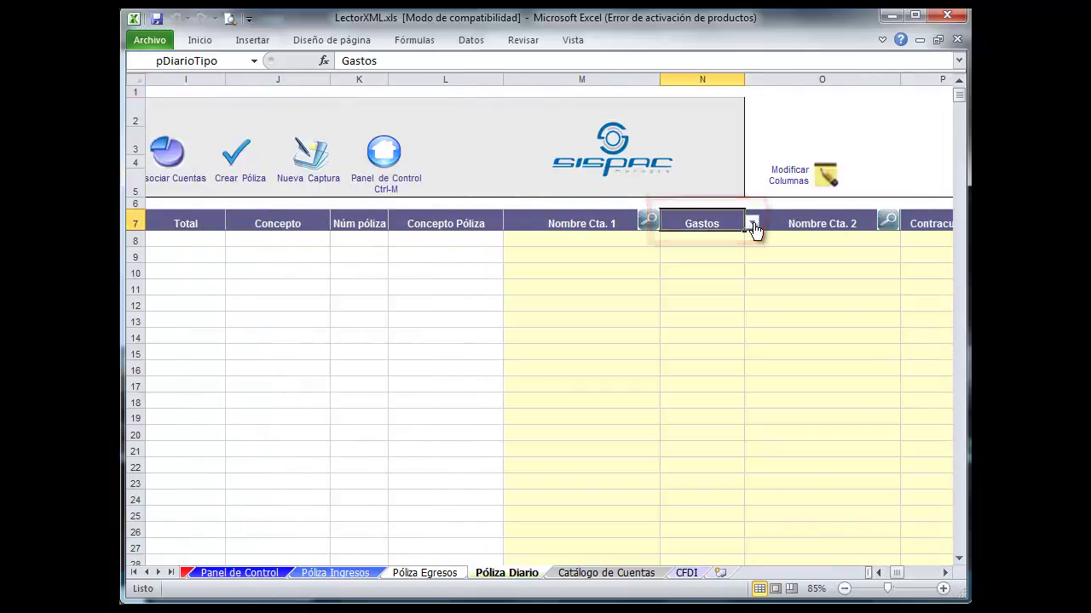
{"action": "left_click", "coordinate": [752, 225]}
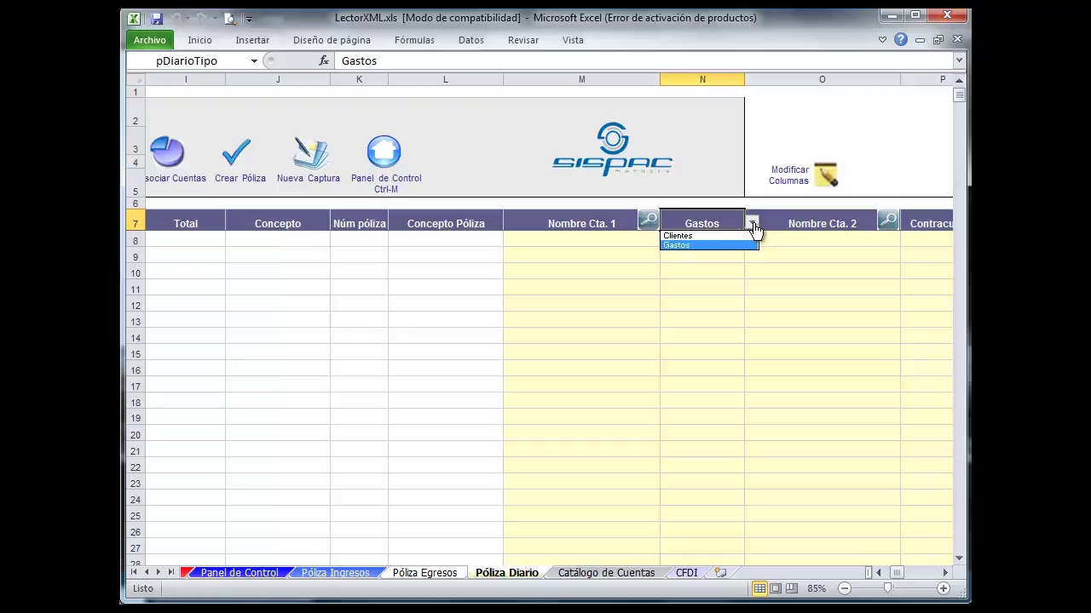
{"action": "left_click", "coordinate": [682, 245]}
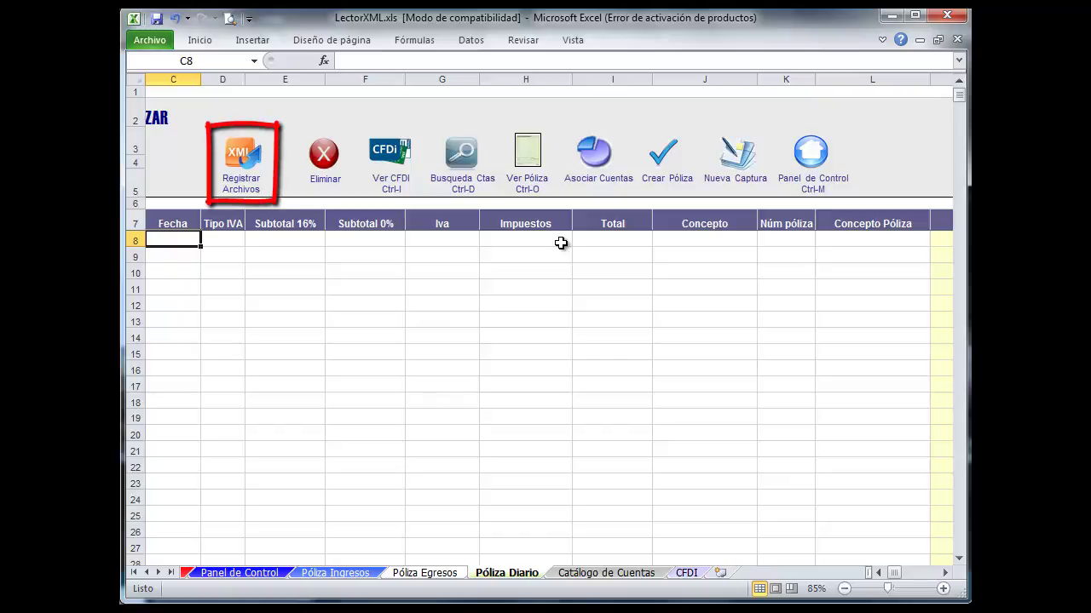
Step: Open the XML file registration and view the details of DISTRIBUIDORA TAMEX folio 14781 and the 7/4/2015 INSTITUTO MEXICANO DEL SEGURO SOCIAL document
{"action": "left_click", "coordinate": [239, 190]}
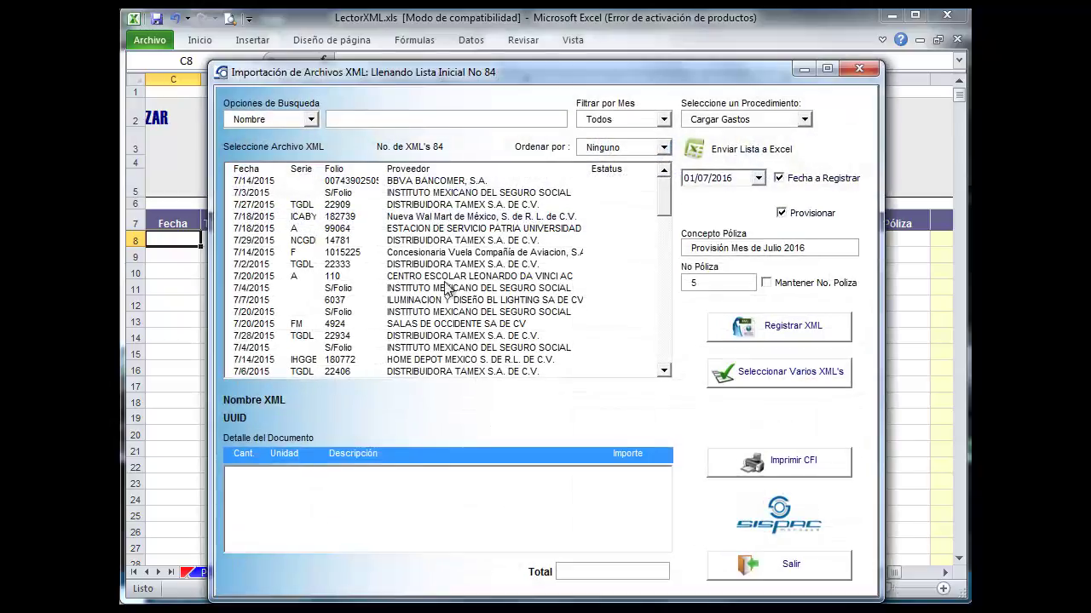
{"action": "left_click", "coordinate": [503, 242]}
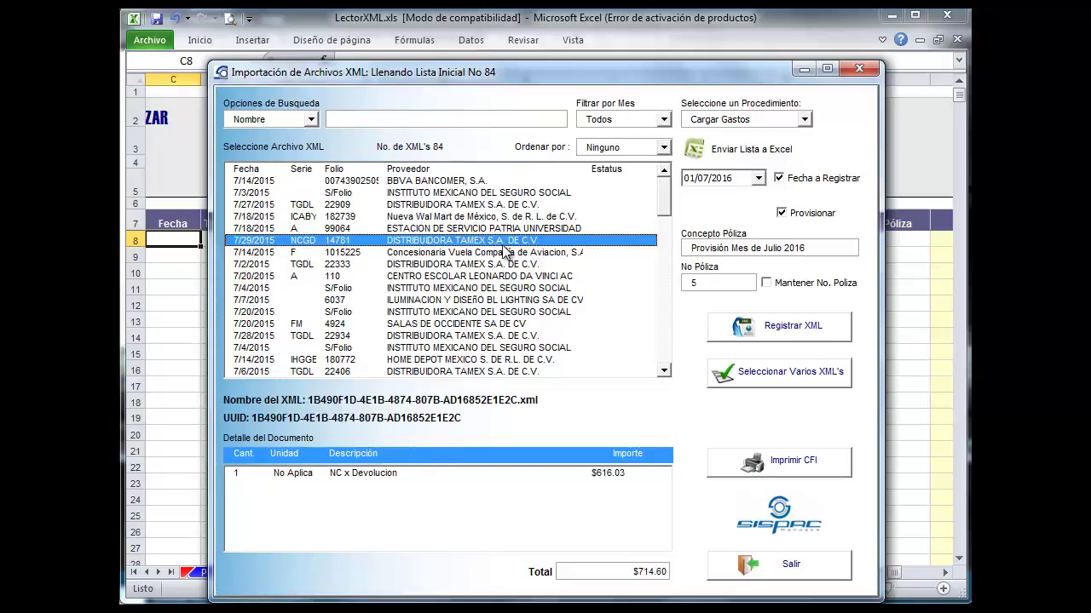
{"action": "left_click", "coordinate": [488, 290]}
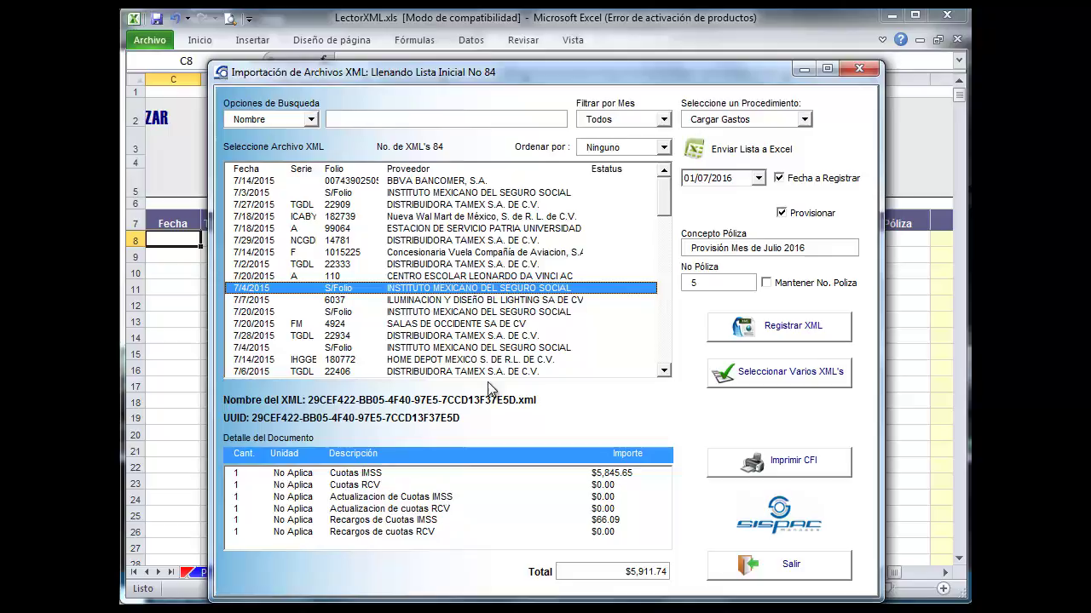
Step: Enable selecting several XMLs and sort the file list by Razon Social
{"action": "left_click", "coordinate": [751, 381]}
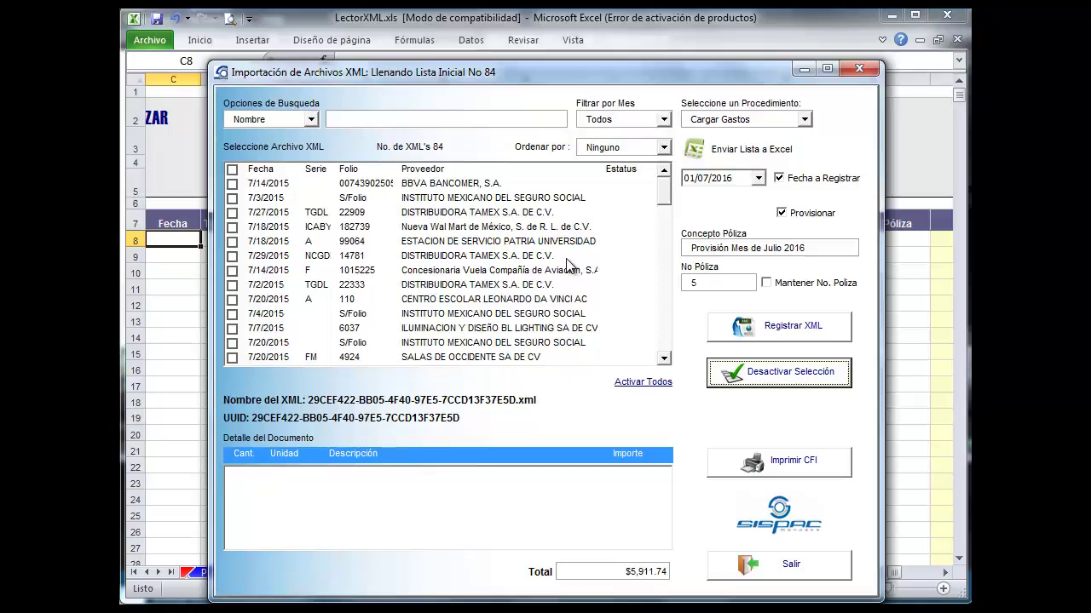
{"action": "left_click", "coordinate": [664, 148]}
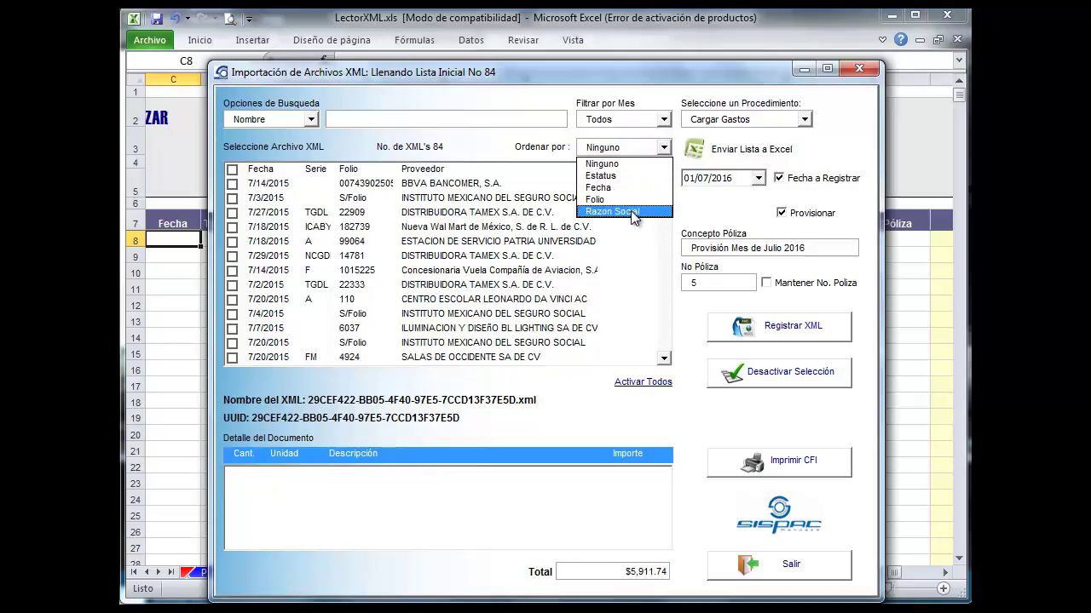
{"action": "left_click", "coordinate": [633, 212]}
Step: Mark the GRAICO SA DE CV invoices with folios 1651, 1692 and 1628 in the XML list
{"action": "scroll", "coordinate": [459, 307], "scroll_direction": "down", "scroll_amount": 5}
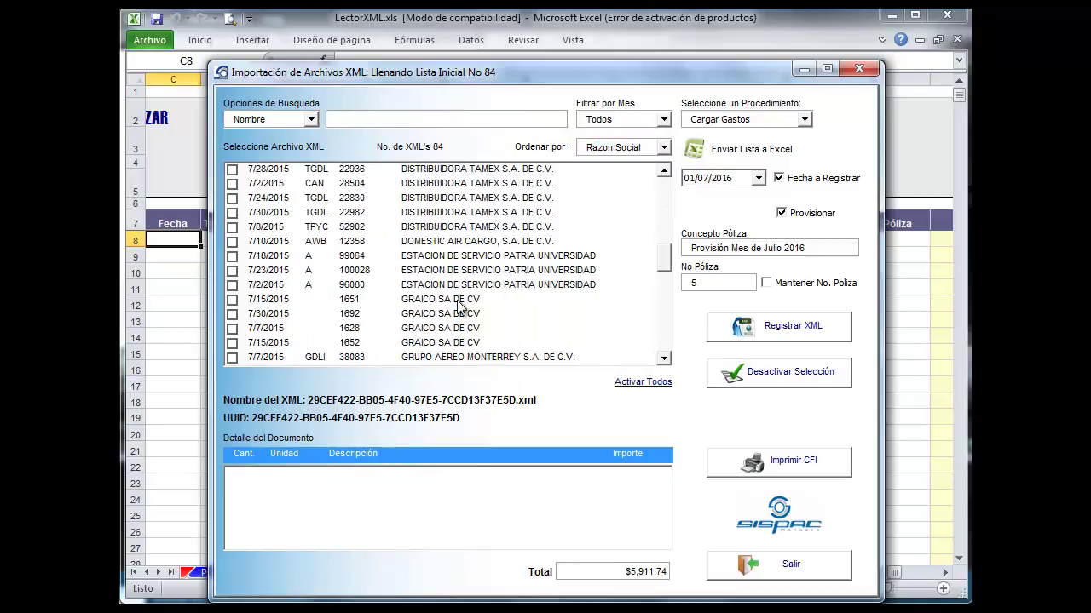
{"action": "left_click", "coordinate": [458, 301]}
{"action": "left_click", "coordinate": [459, 314]}
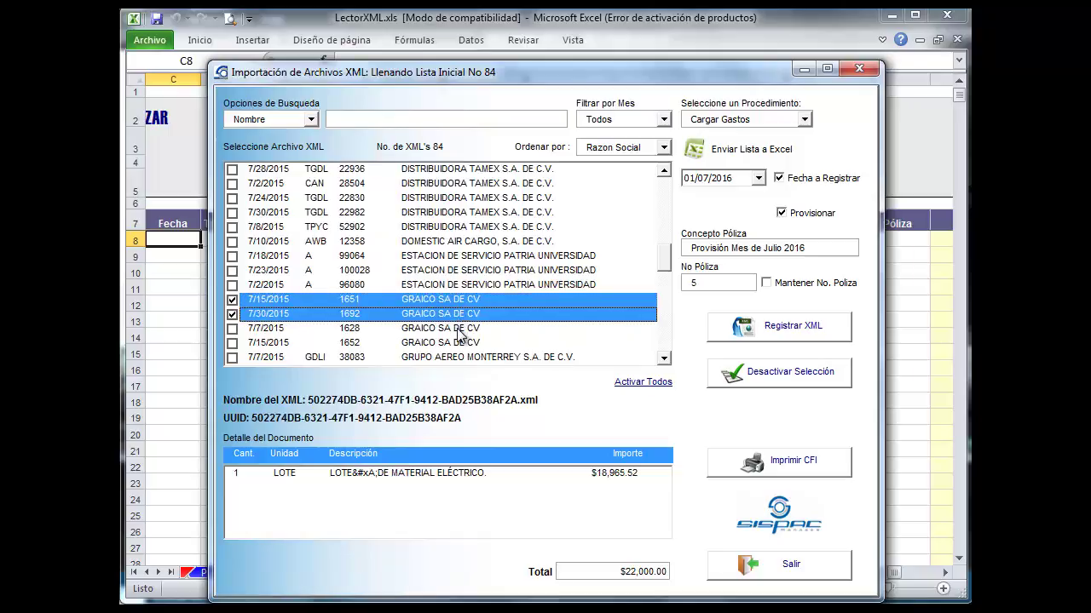
{"action": "left_click", "coordinate": [460, 328]}
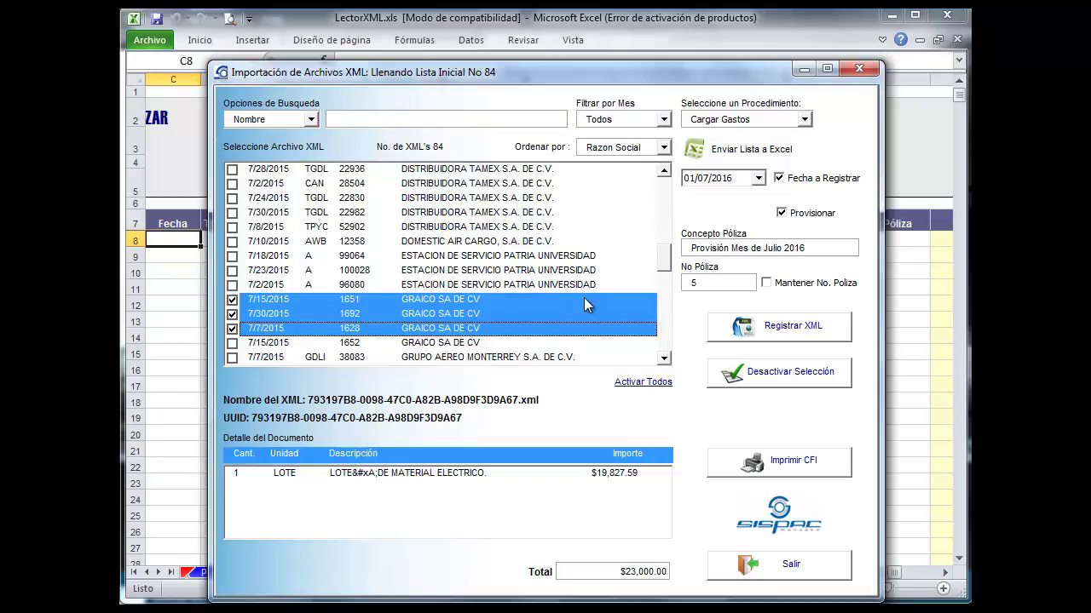
Step: Set the registration date to 31/07/2016 and the policy number to 1, and register the marked XMLs
{"action": "left_click", "coordinate": [758, 179]}
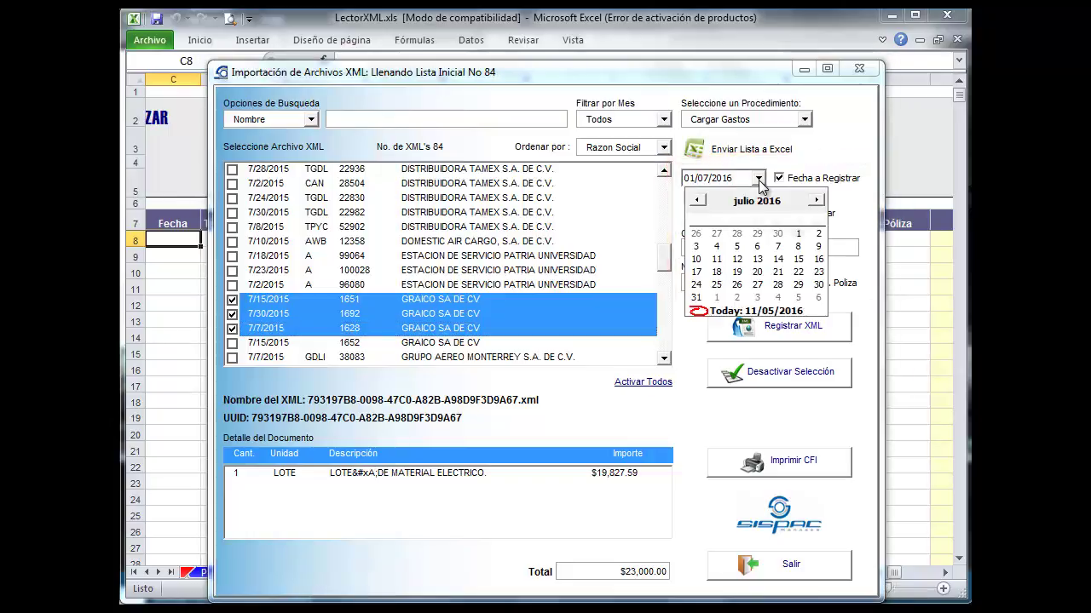
{"action": "left_click", "coordinate": [696, 298]}
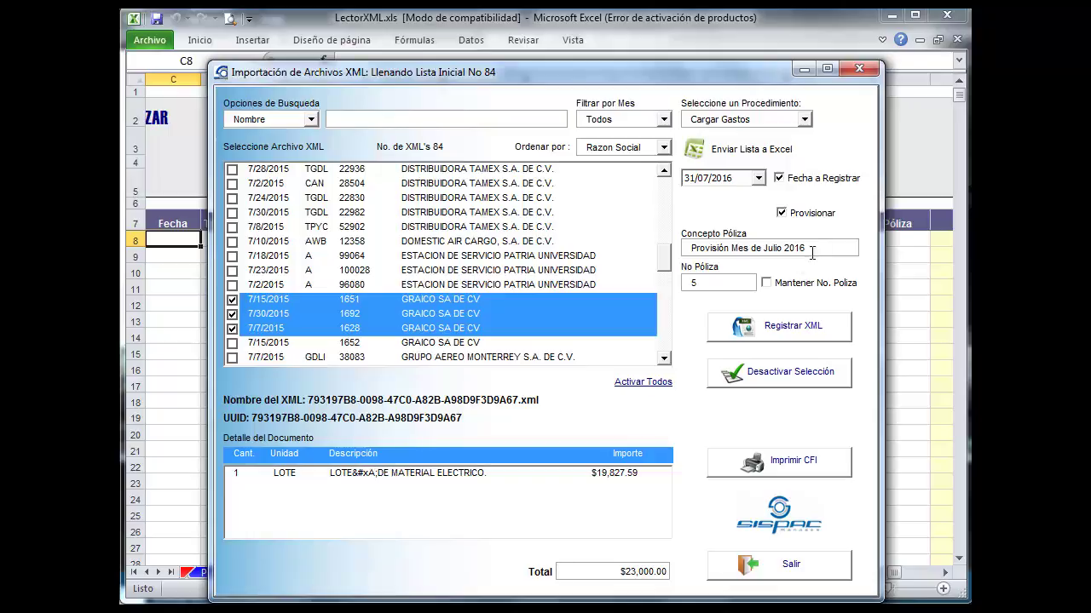
{"action": "double_click", "coordinate": [683, 286]}
{"action": "type", "text": "1"}
{"action": "left_click", "coordinate": [767, 328]}
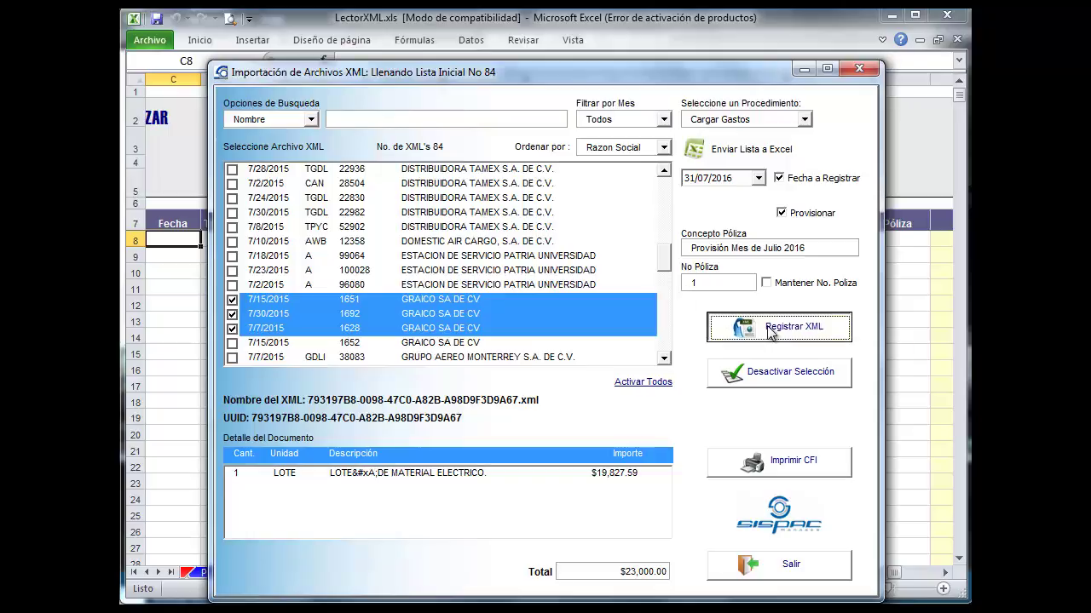
Step: Mark the ORGANIZACION ELECTRICA VILLALOBOS invoices 64888 and 64877 and register them together in the next policy
{"action": "scroll", "coordinate": [659, 355], "scroll_direction": "down", "scroll_amount": 10}
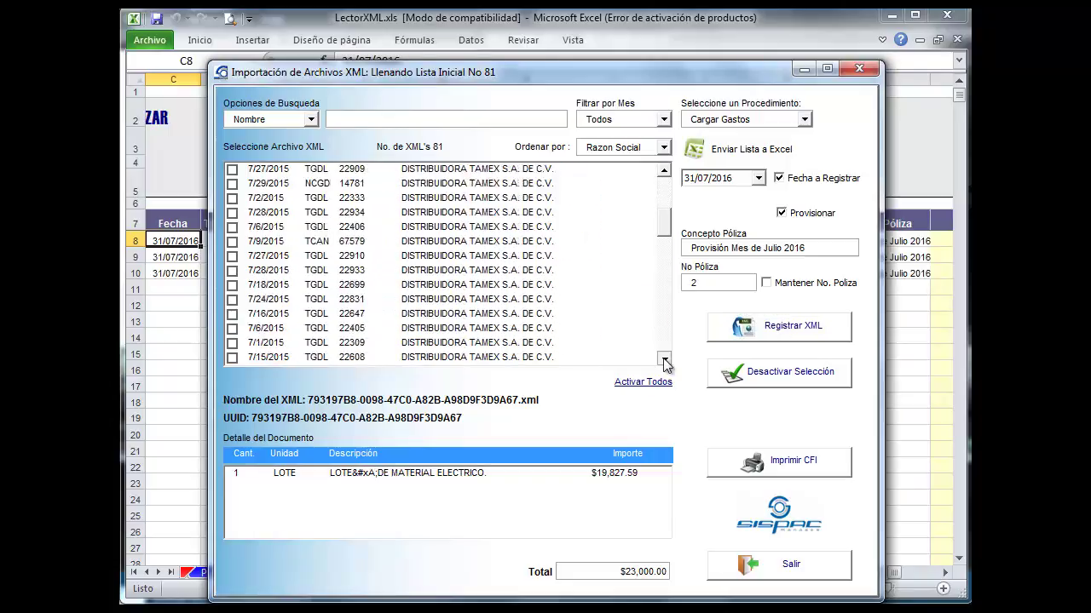
{"action": "left_click", "coordinate": [535, 242]}
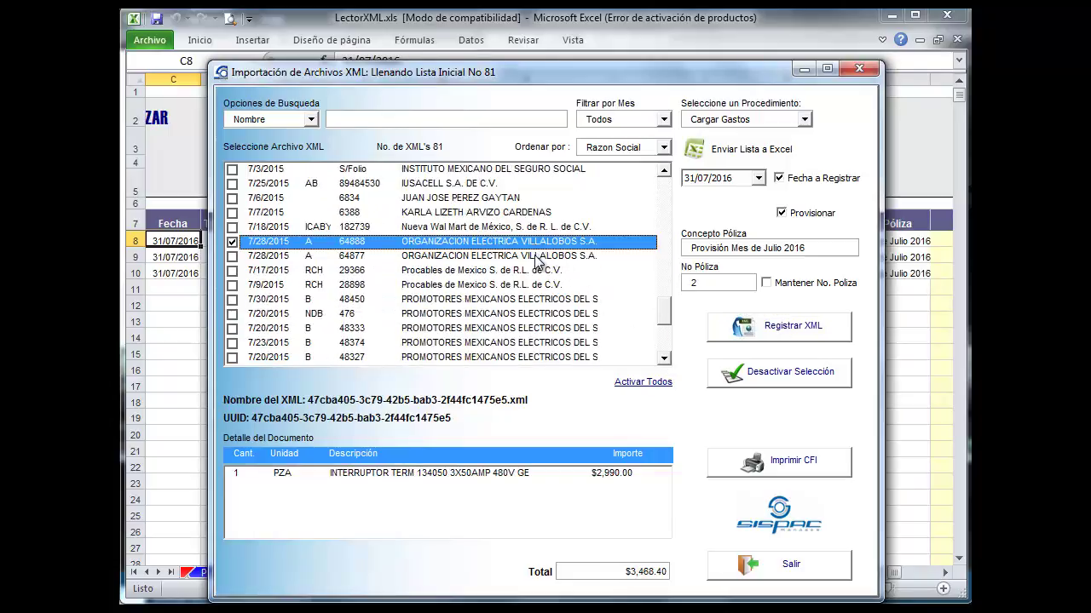
{"action": "left_click", "coordinate": [535, 257]}
{"action": "left_click", "coordinate": [741, 325]}
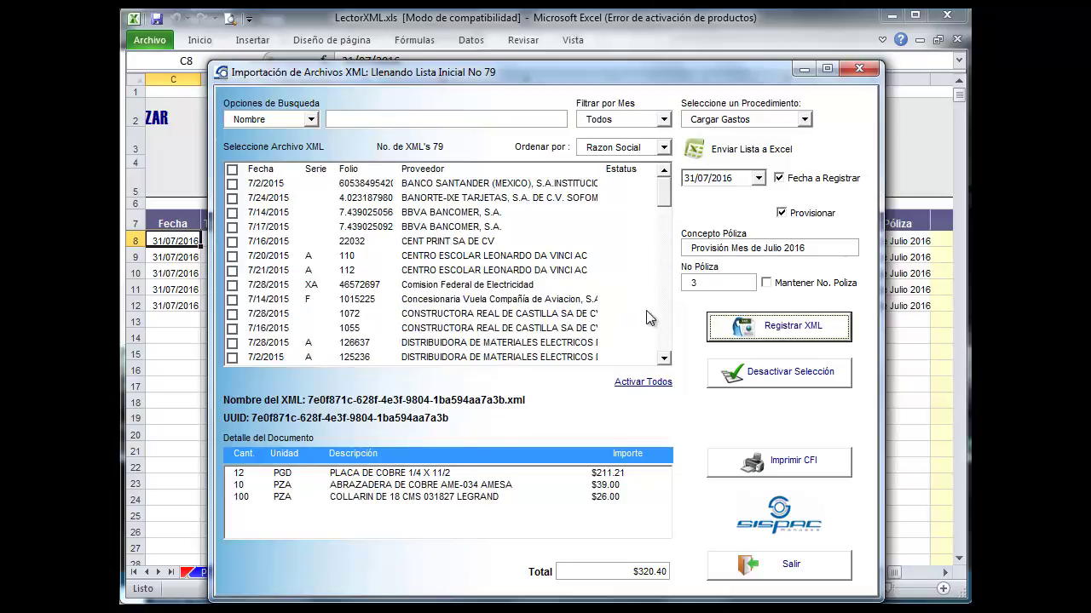
Step: Mark the Tecnologia Electrica invoices 3793 and 3794 and register them together in a policy
{"action": "left_click", "coordinate": [666, 334]}
{"action": "left_click", "coordinate": [509, 330]}
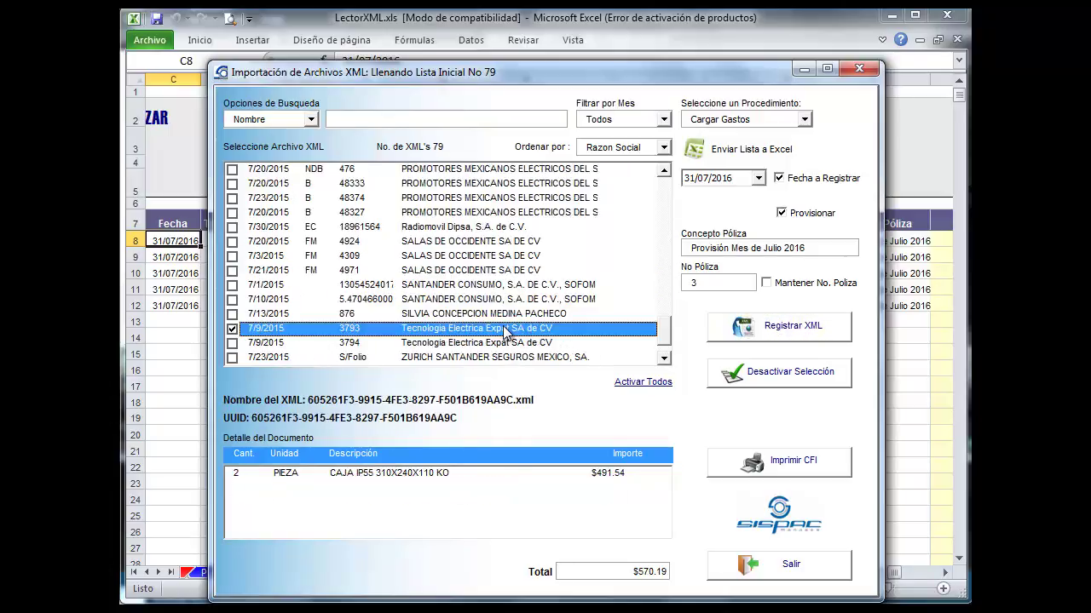
{"action": "left_click", "coordinate": [509, 342]}
{"action": "left_click", "coordinate": [754, 328]}
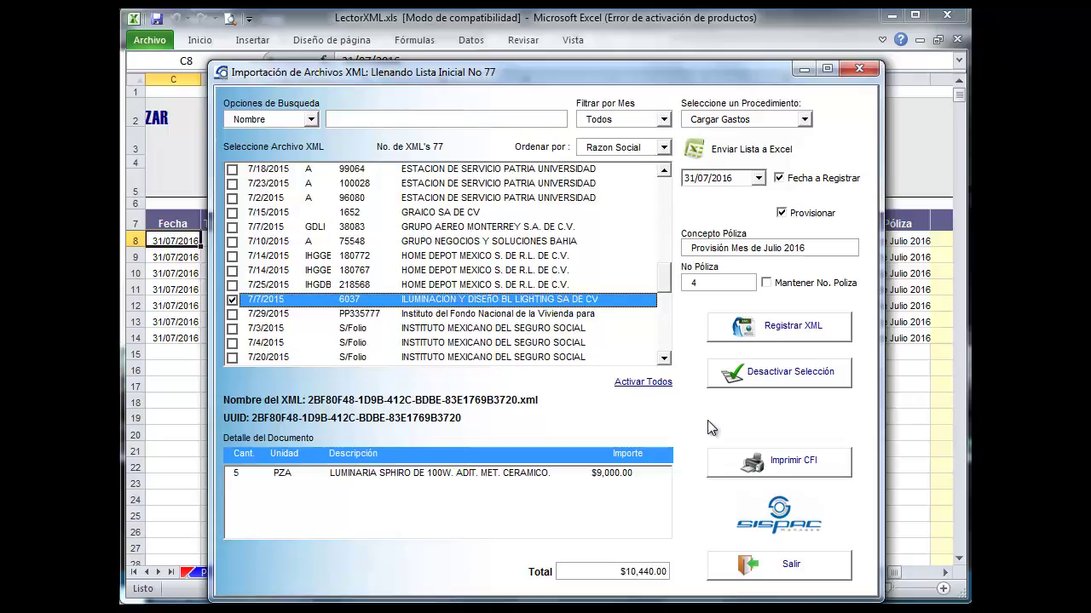
Step: Search the XML list by name for "HOM" and filter it to HOME DEPOT MEXICO S. DE R.L. DE C.V
{"action": "left_click", "coordinate": [341, 119]}
{"action": "type", "text": "HOM"}
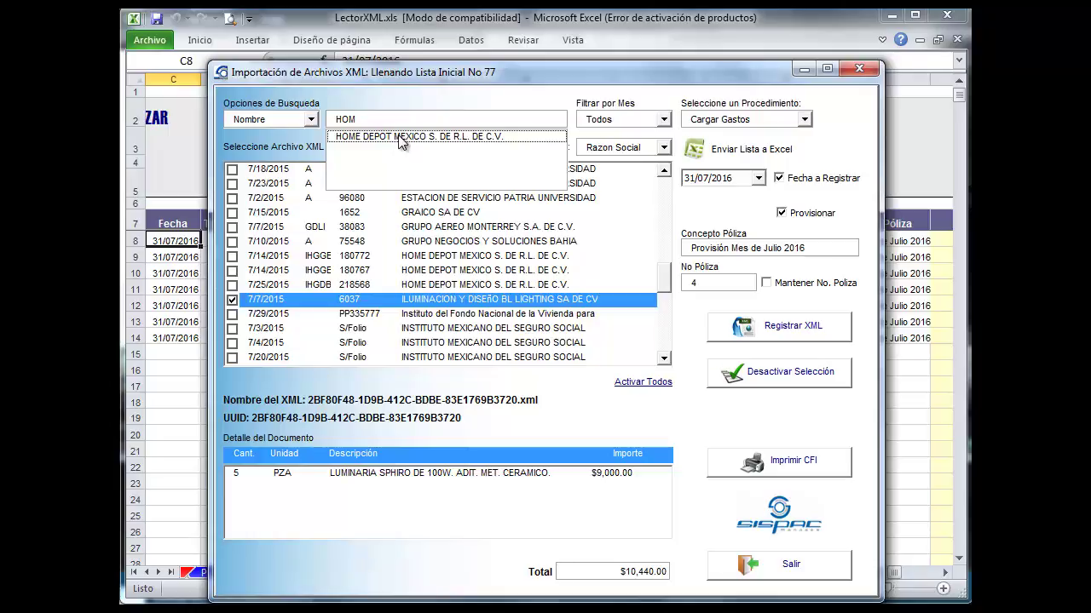
{"action": "left_click", "coordinate": [398, 135]}
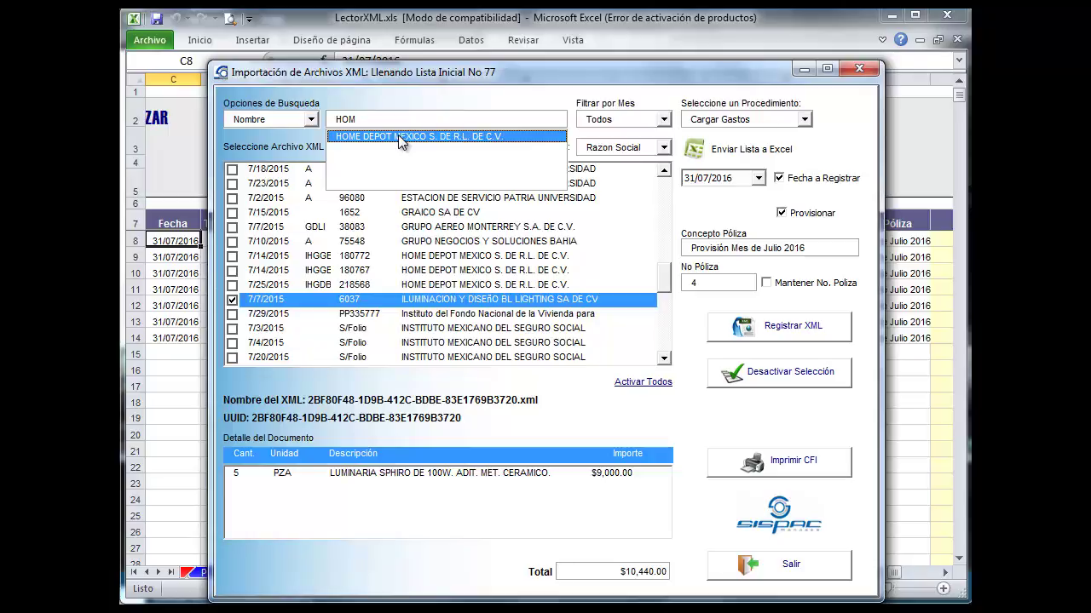
{"action": "left_click", "coordinate": [398, 135]}
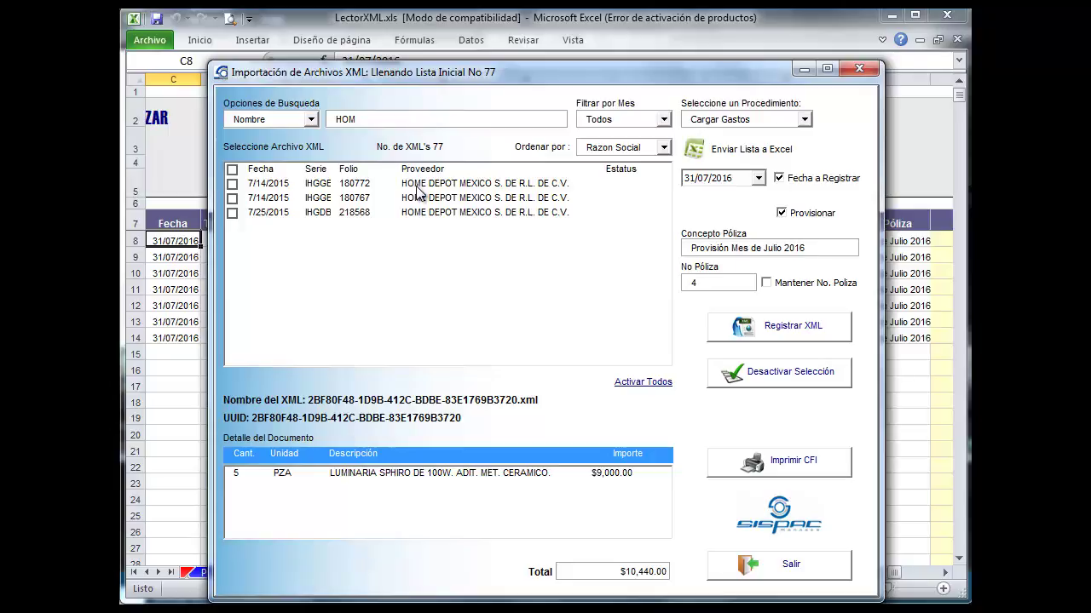
Step: Mark the HOME DEPOT invoices 180772 and 180767, register them, and exit the XML import
{"action": "left_click", "coordinate": [418, 199]}
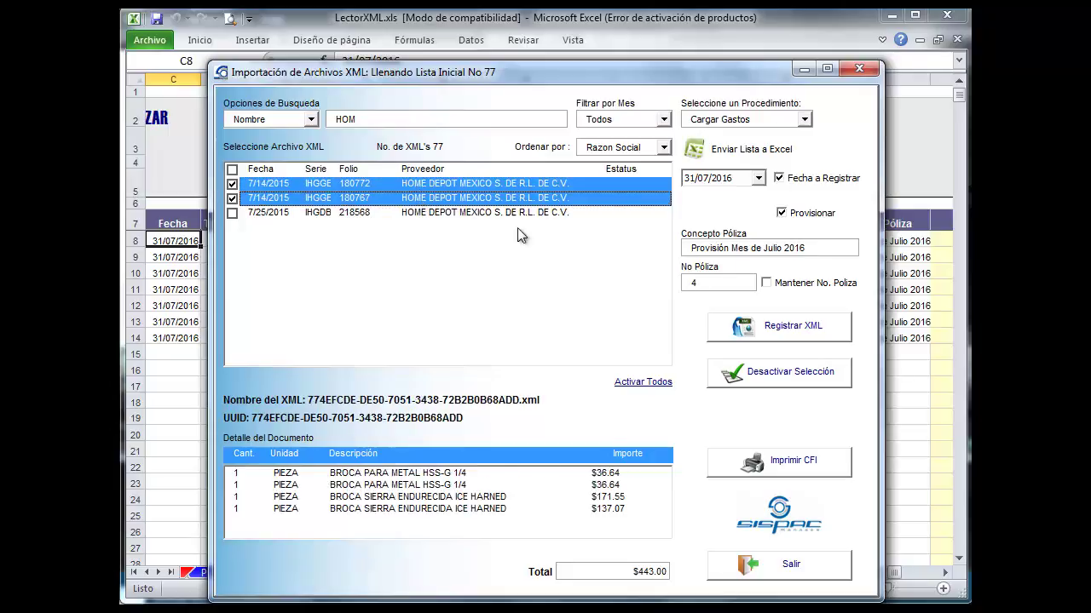
{"action": "left_click", "coordinate": [782, 327]}
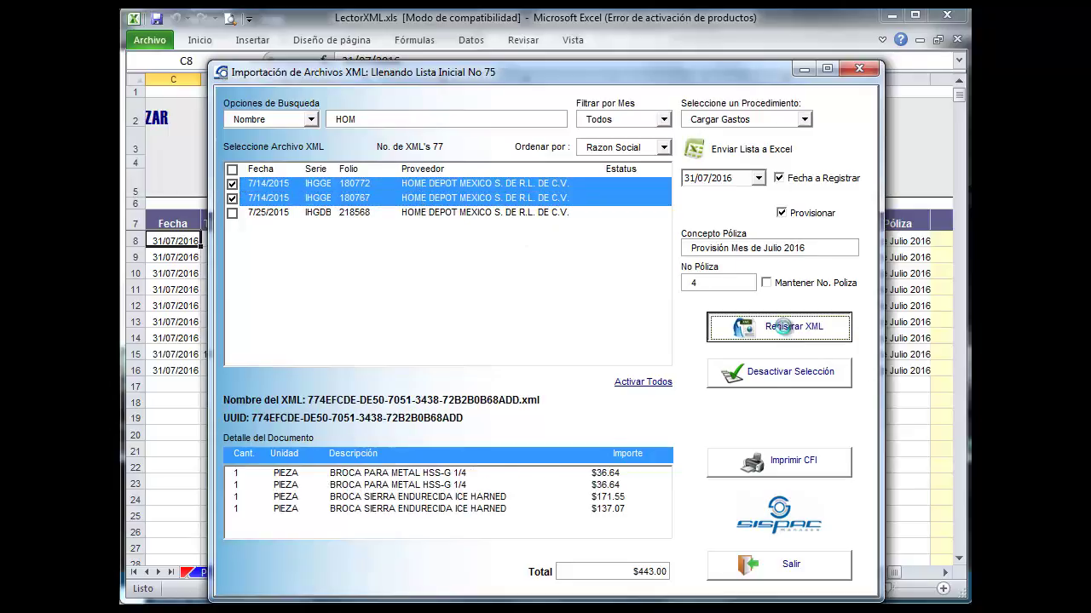
{"action": "left_click", "coordinate": [761, 565]}
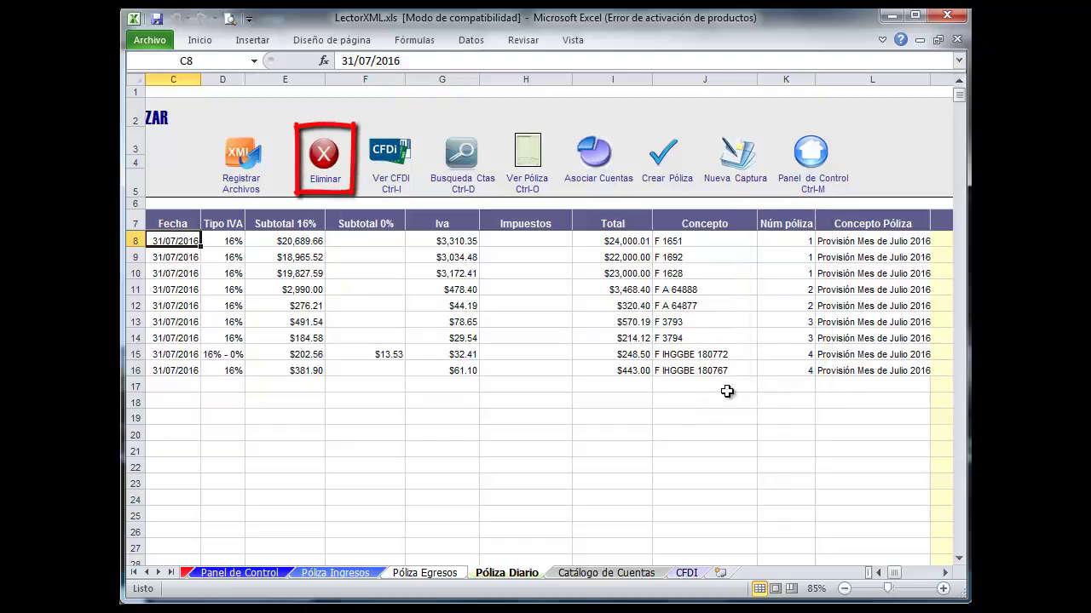
Step: Delete the complete policy number 3 from the Póliza Diario sheet
{"action": "left_click", "coordinate": [773, 322]}
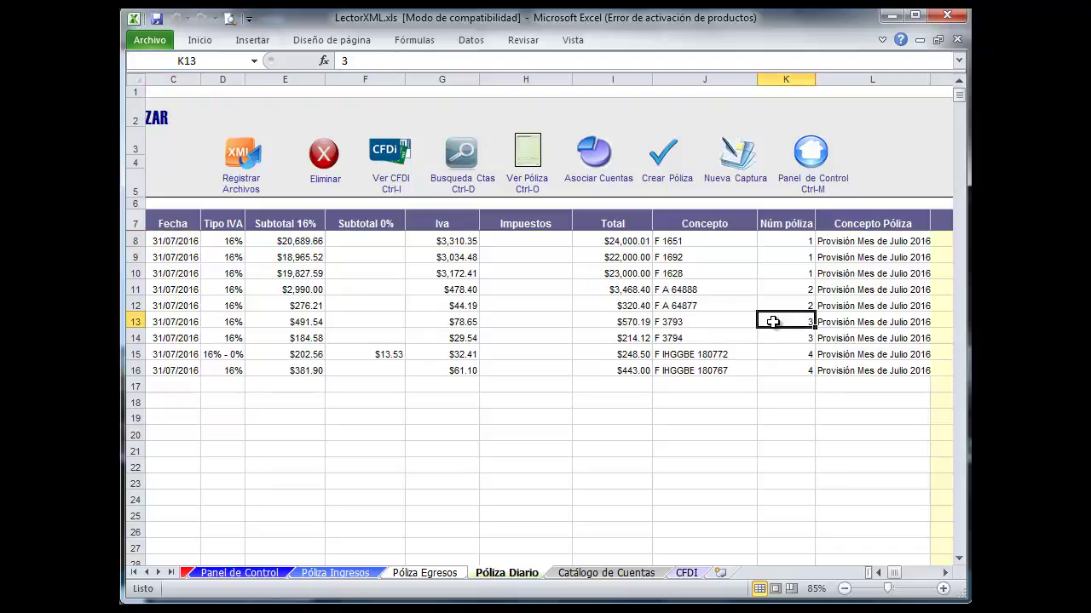
{"action": "left_click", "coordinate": [324, 156]}
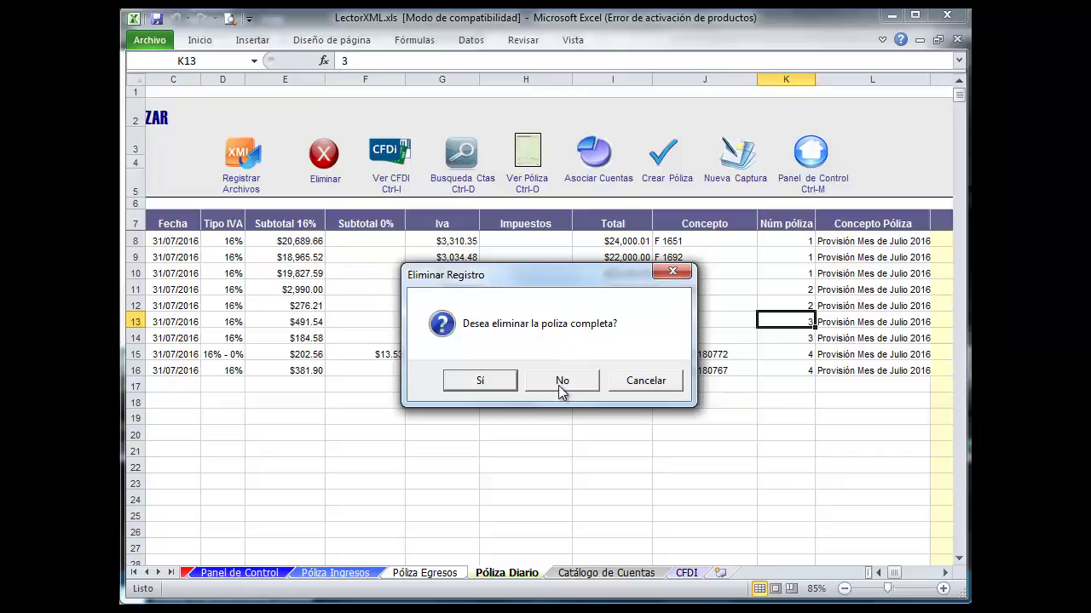
{"action": "left_click", "coordinate": [490, 382]}
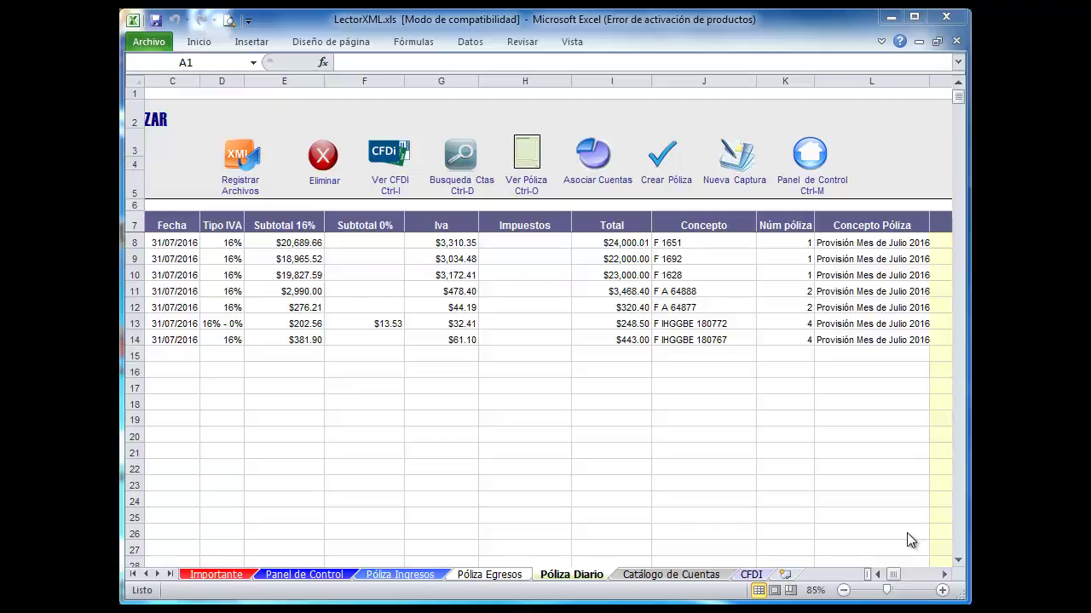
Step: View the CFDI of invoice A 64888, generate its printable format, and open the print preview
{"action": "left_click", "coordinate": [944, 574]}
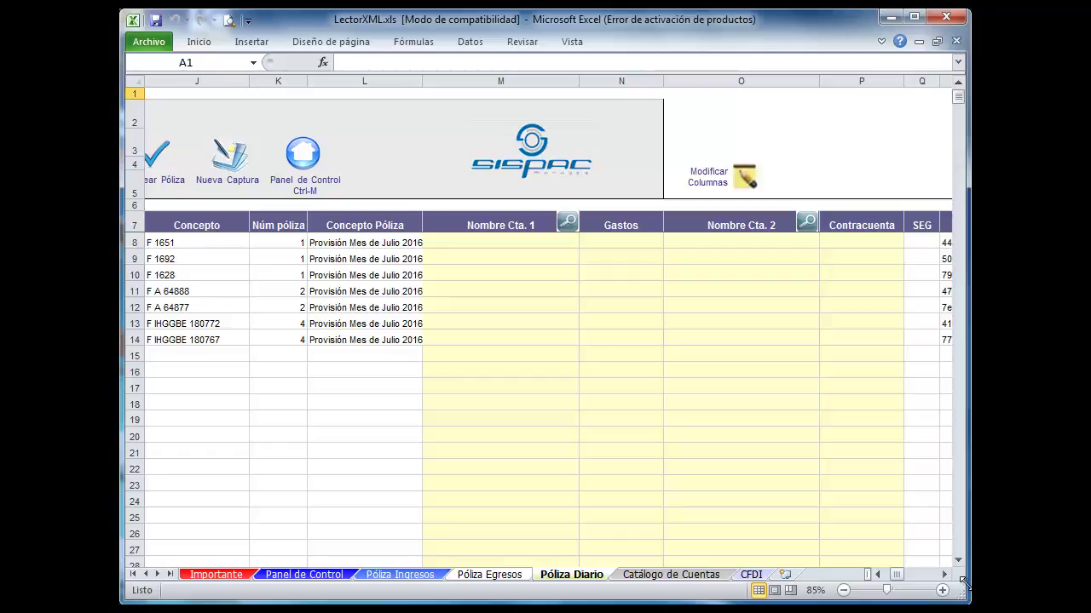
{"action": "double_click", "coordinate": [294, 290]}
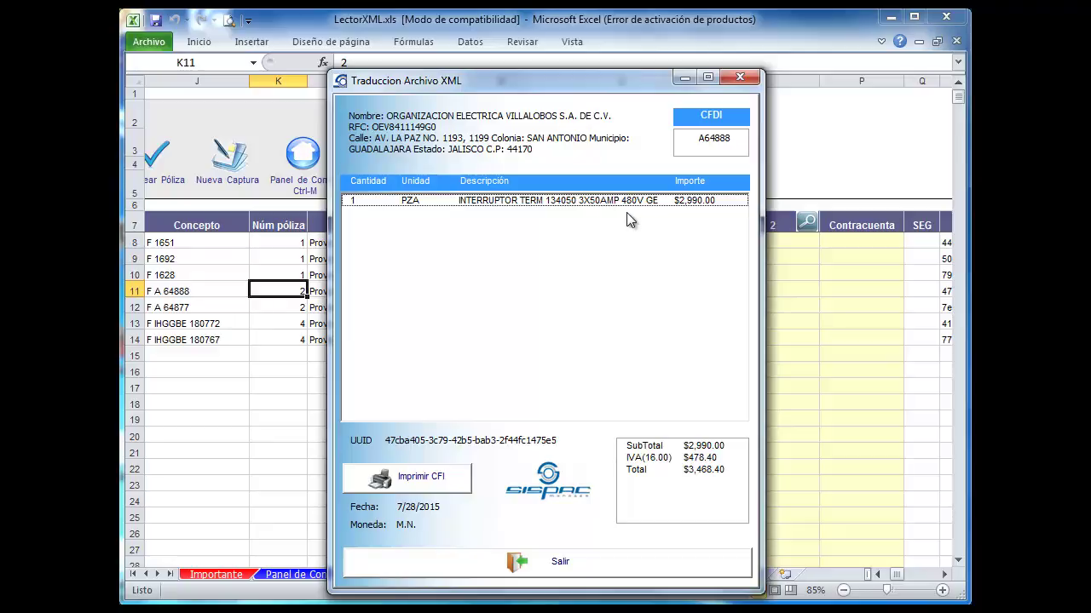
{"action": "left_click", "coordinate": [422, 479]}
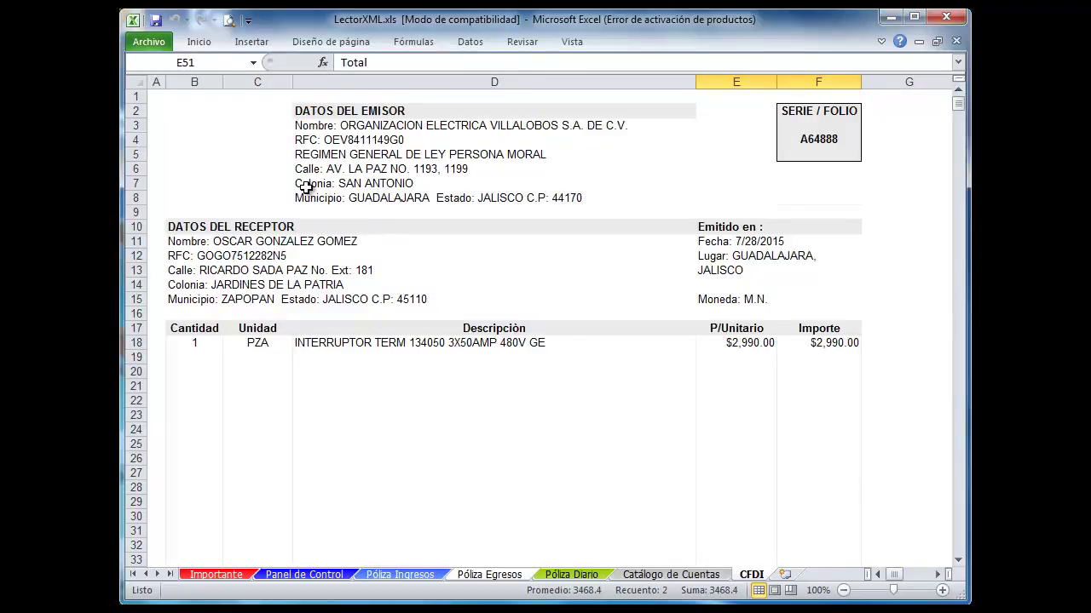
{"action": "left_click", "coordinate": [228, 20]}
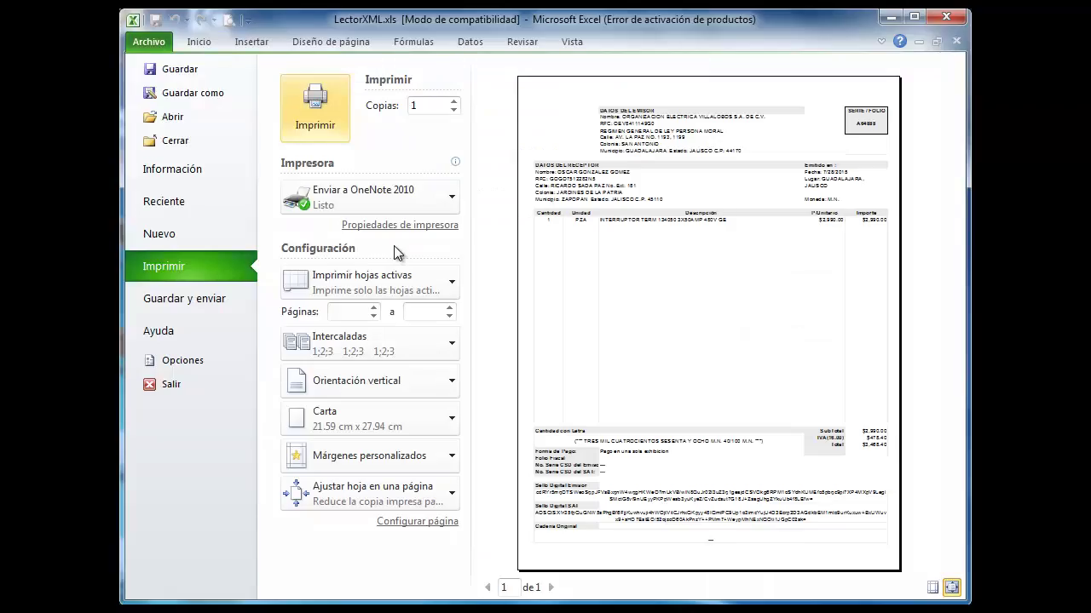
Step: On the Póliza Diario sheet, search the accounts for "gast" and assign 1500000 Amortización Gastos Organización as policy 1's expense account
{"action": "left_click", "coordinate": [202, 43]}
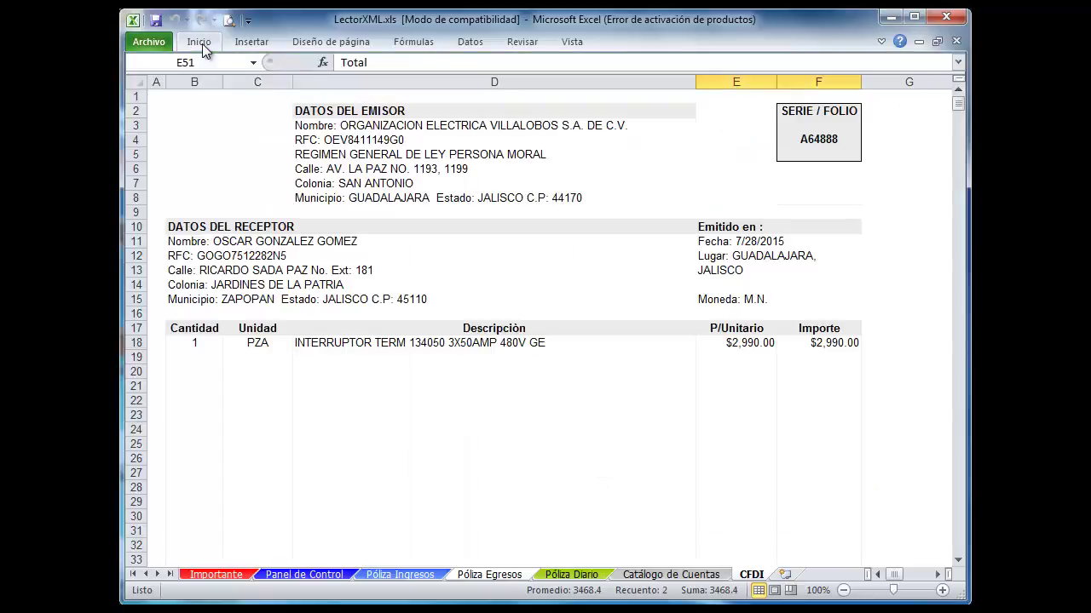
{"action": "left_click", "coordinate": [569, 575]}
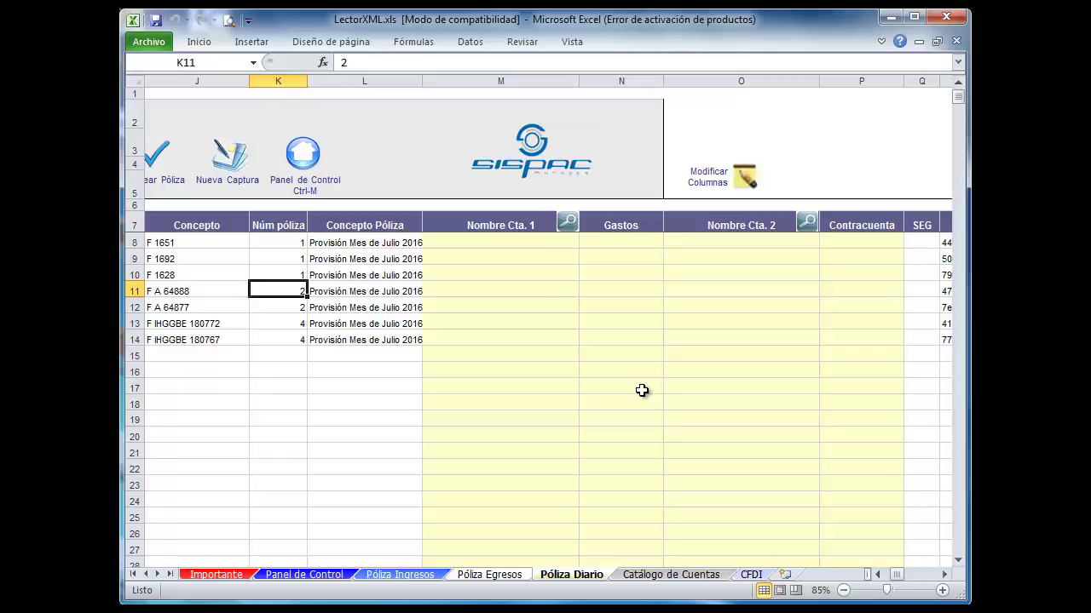
{"action": "left_click", "coordinate": [607, 243]}
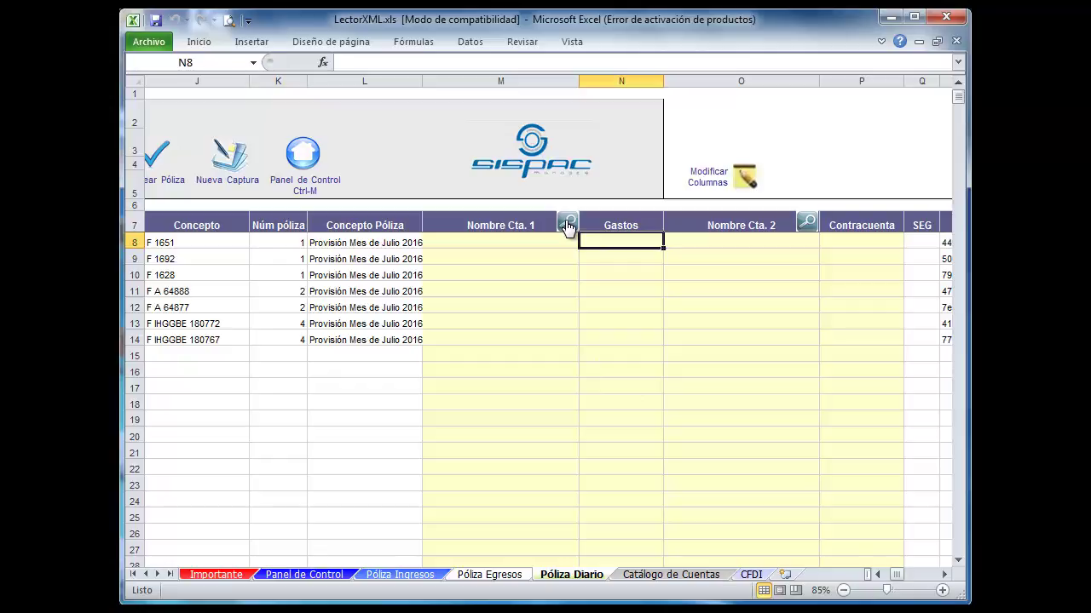
{"action": "left_click", "coordinate": [566, 224]}
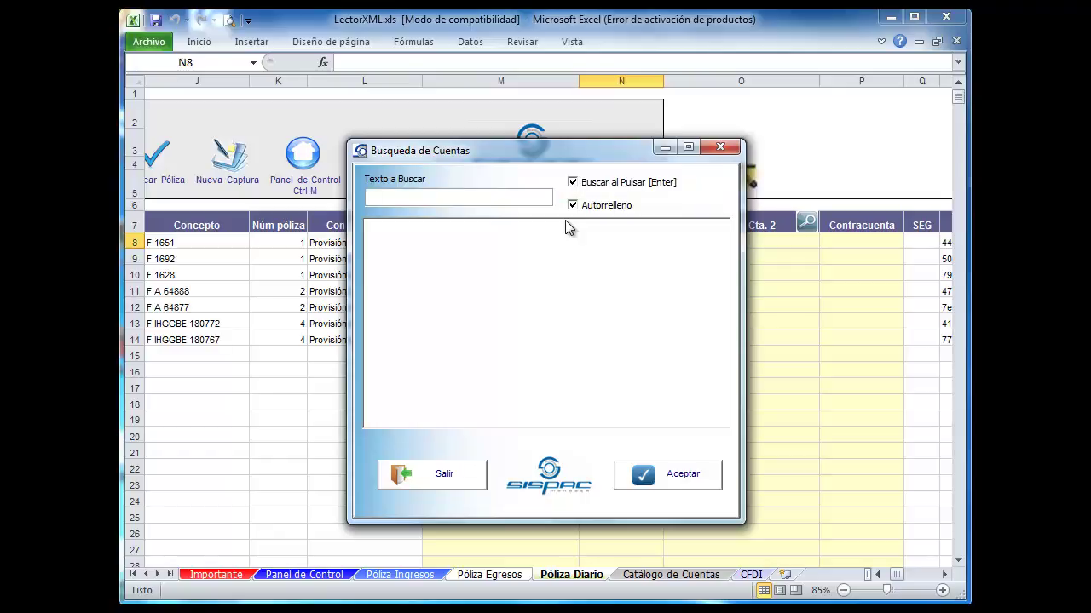
{"action": "type", "text": "gast"}
{"action": "key", "text": "Return"}
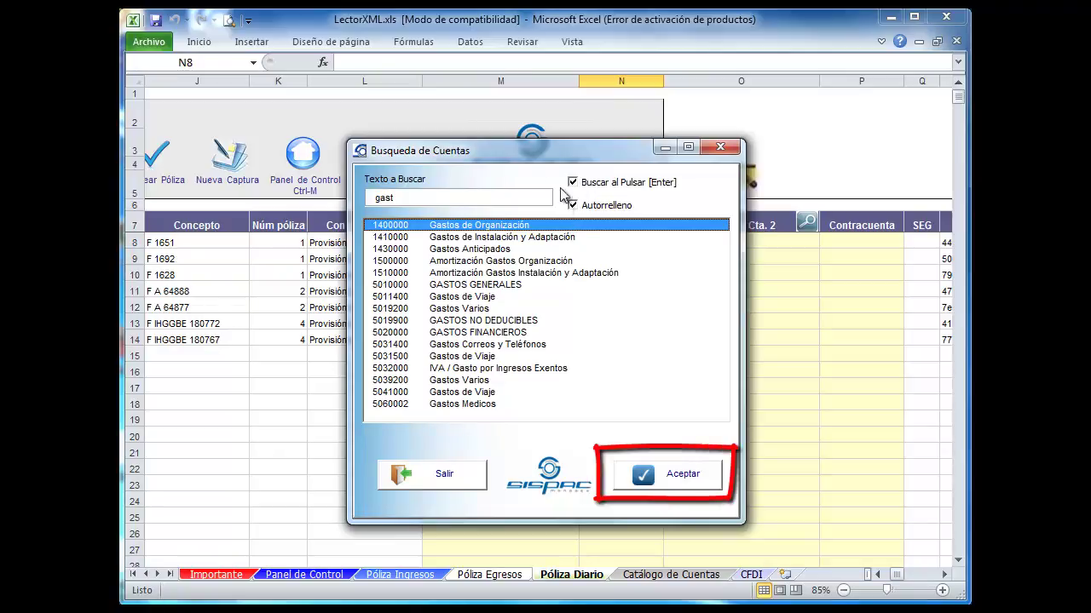
{"action": "left_click", "coordinate": [494, 261]}
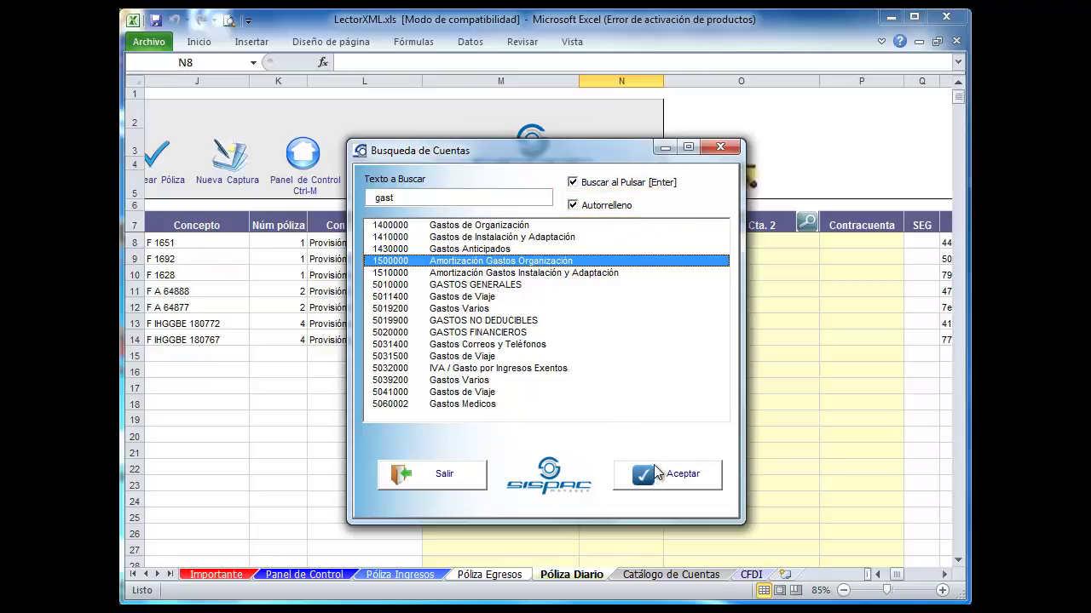
{"action": "left_click_drag", "start_coordinate": [506, 150], "coordinate": [328, 137]}
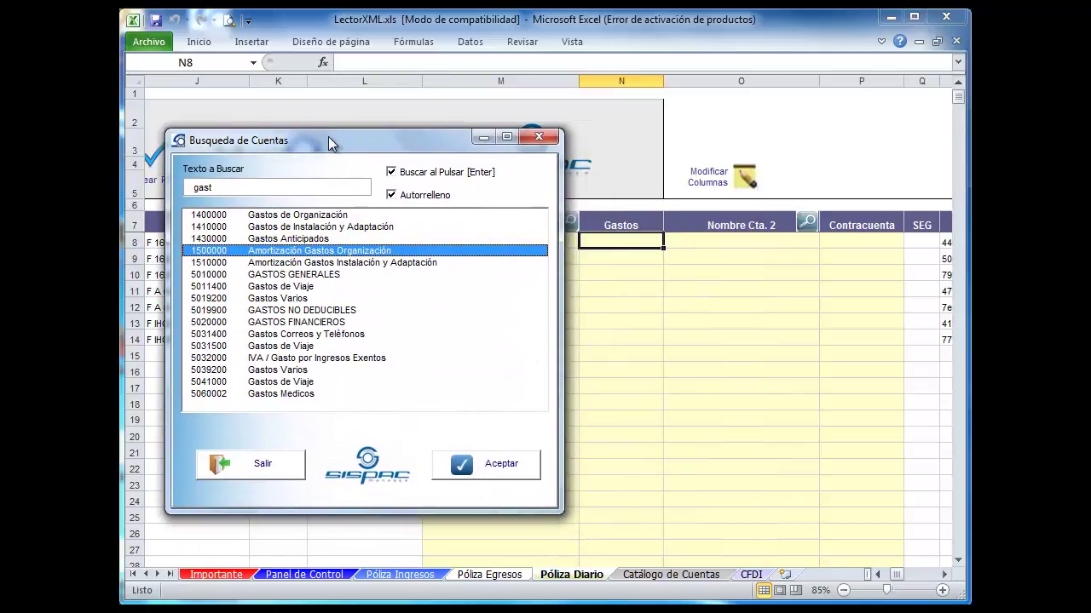
{"action": "left_click", "coordinate": [489, 472]}
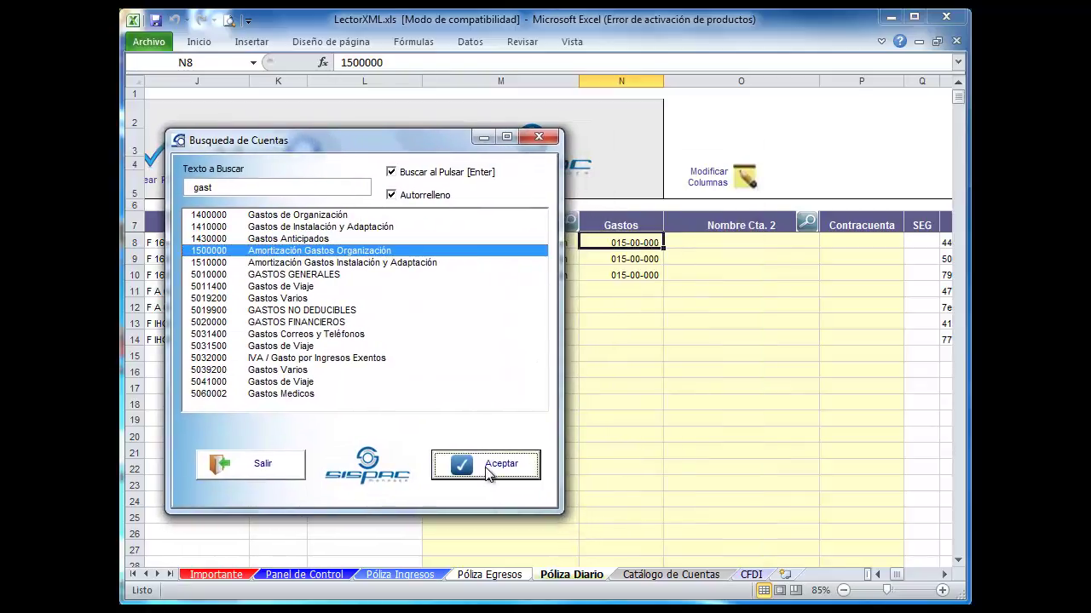
{"action": "left_click", "coordinate": [264, 465]}
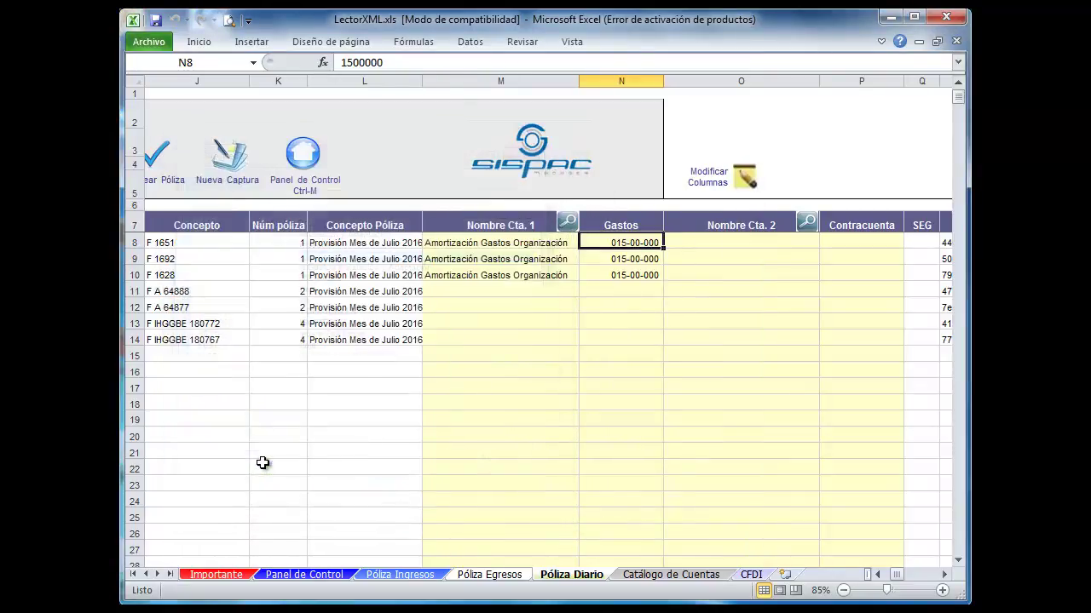
Step: Search the accounts for "gra" and assign 2000006 GRAICO SA DE CV201.01 as the contra account of policy 1
{"action": "left_click", "coordinate": [864, 244]}
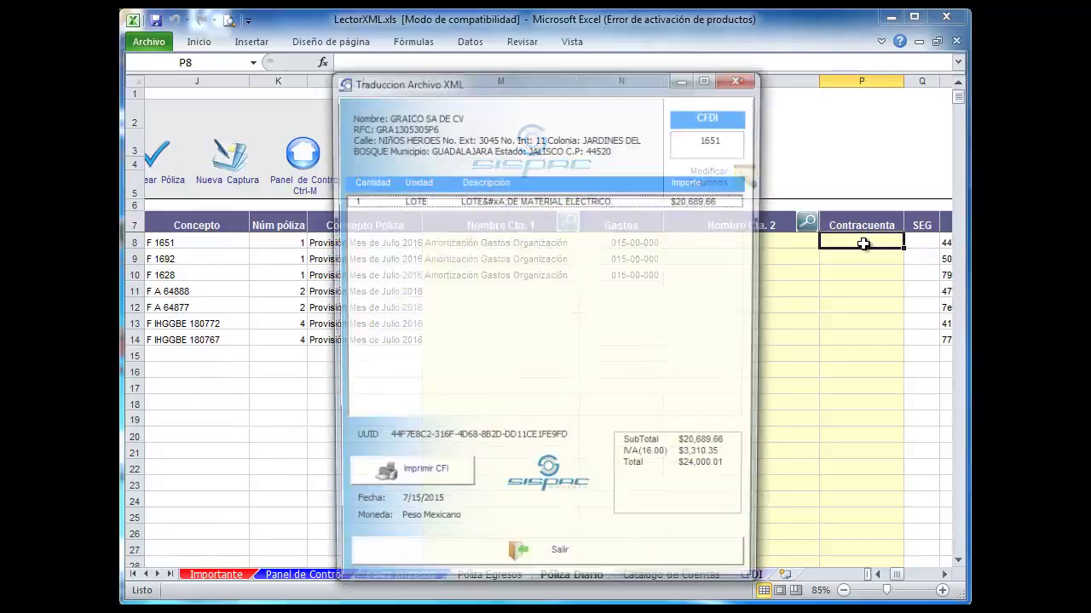
{"action": "left_click", "coordinate": [566, 561]}
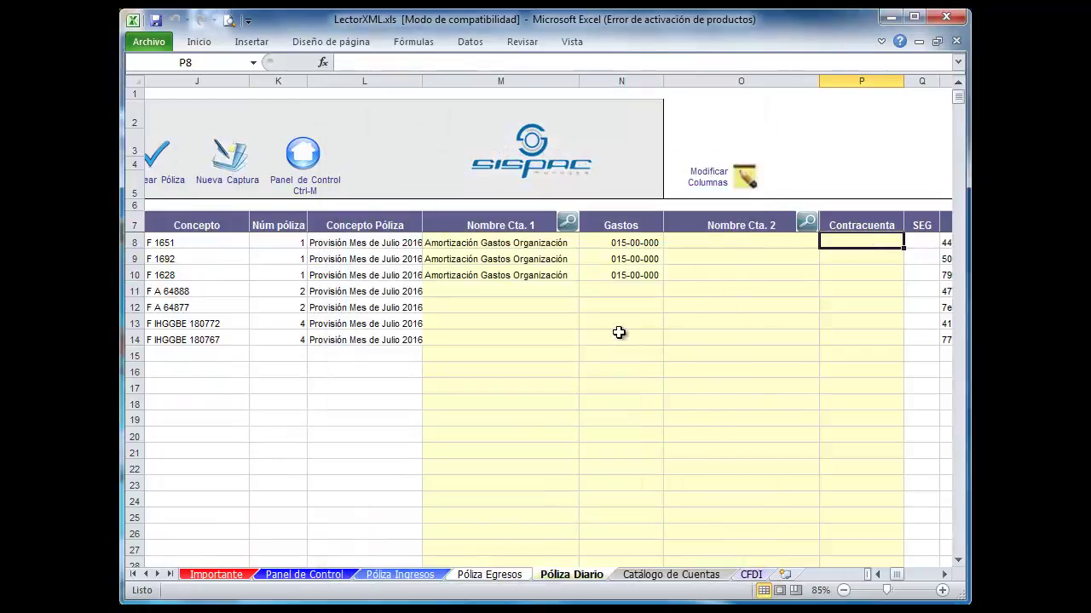
{"action": "type", "text": "ra"}
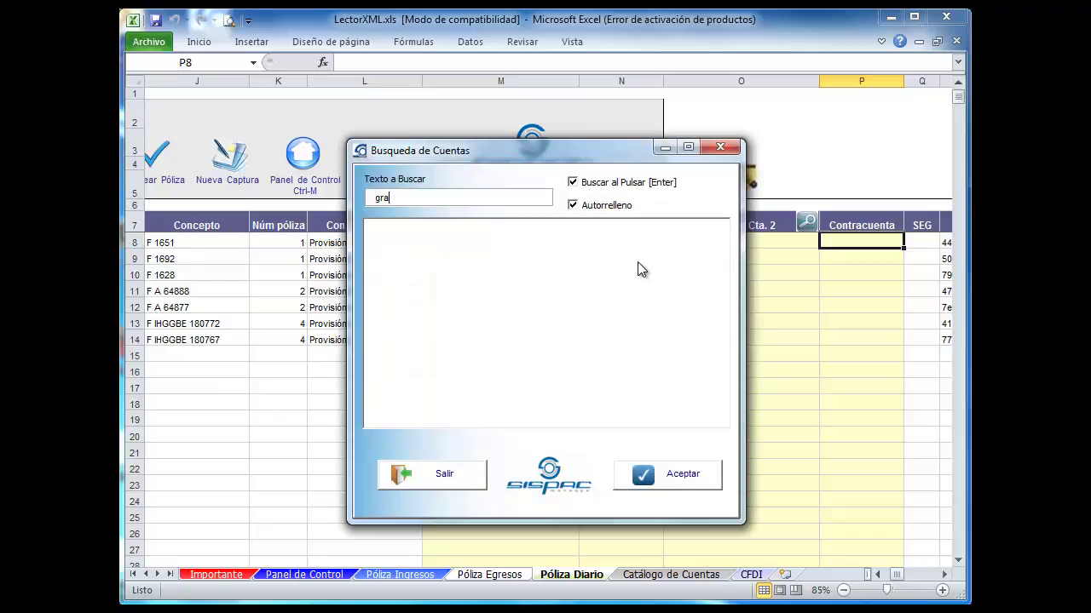
{"action": "key", "text": "Return"}
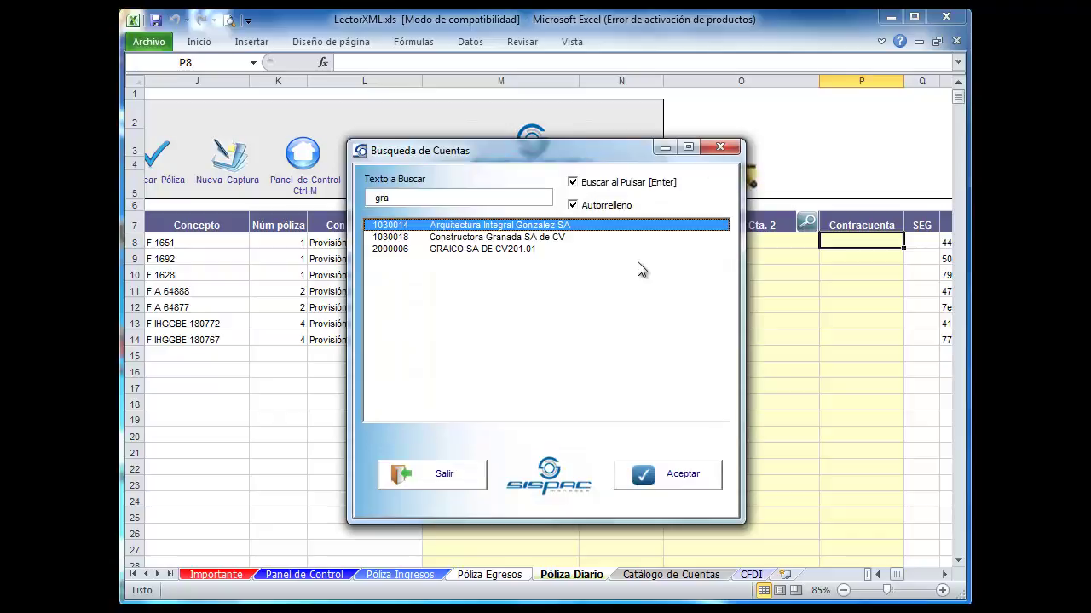
{"action": "left_click", "coordinate": [487, 249]}
{"action": "left_click", "coordinate": [640, 479]}
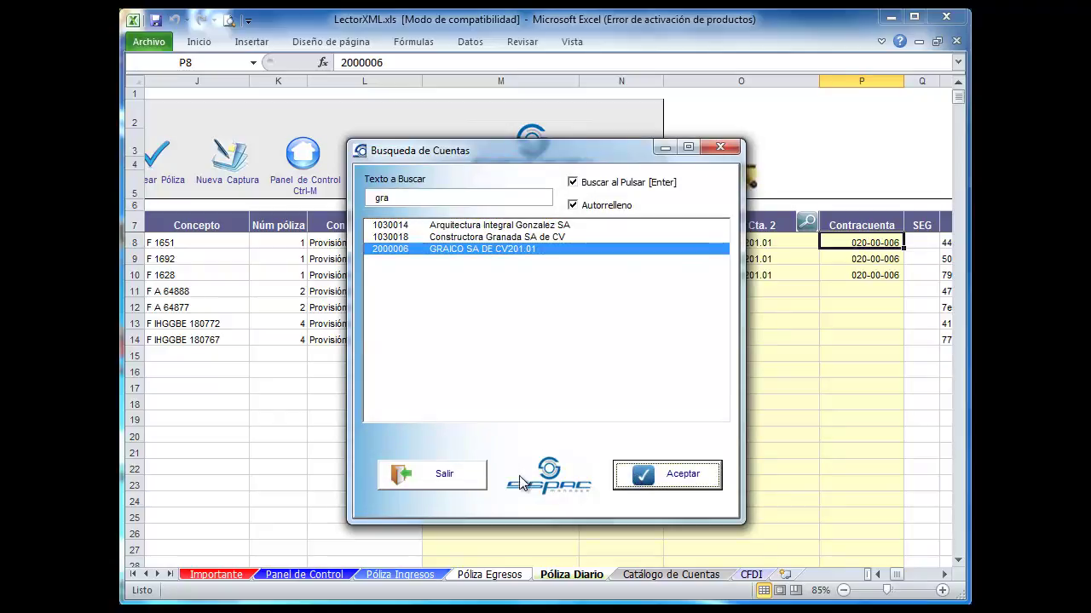
{"action": "left_click", "coordinate": [453, 478]}
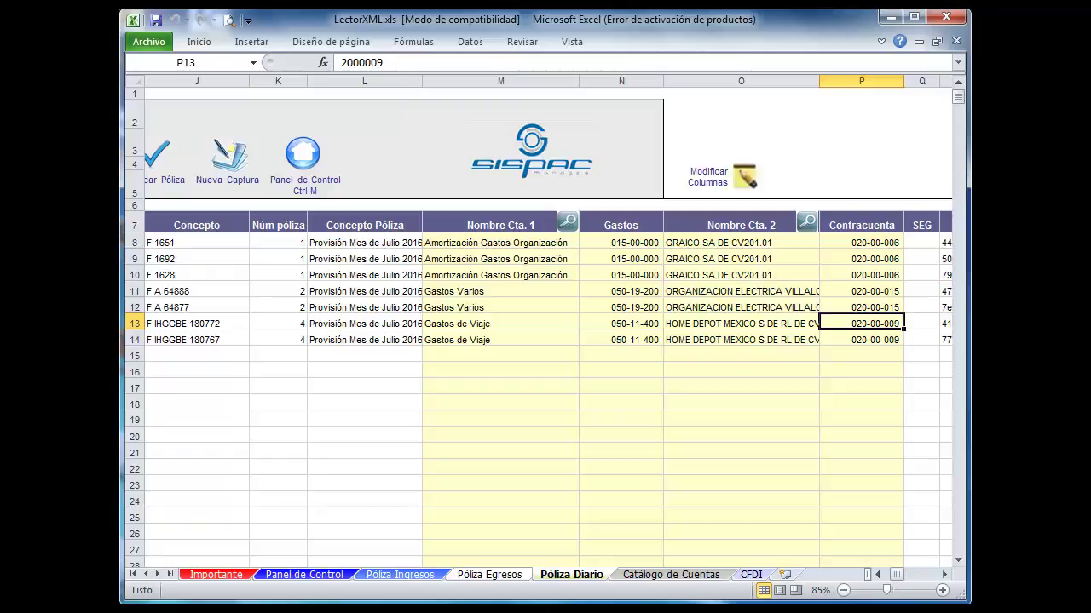
Step: Check the tax contra account table of the Póliza Diario sheet and associate the captured accounts
{"action": "left_click", "coordinate": [944, 574]}
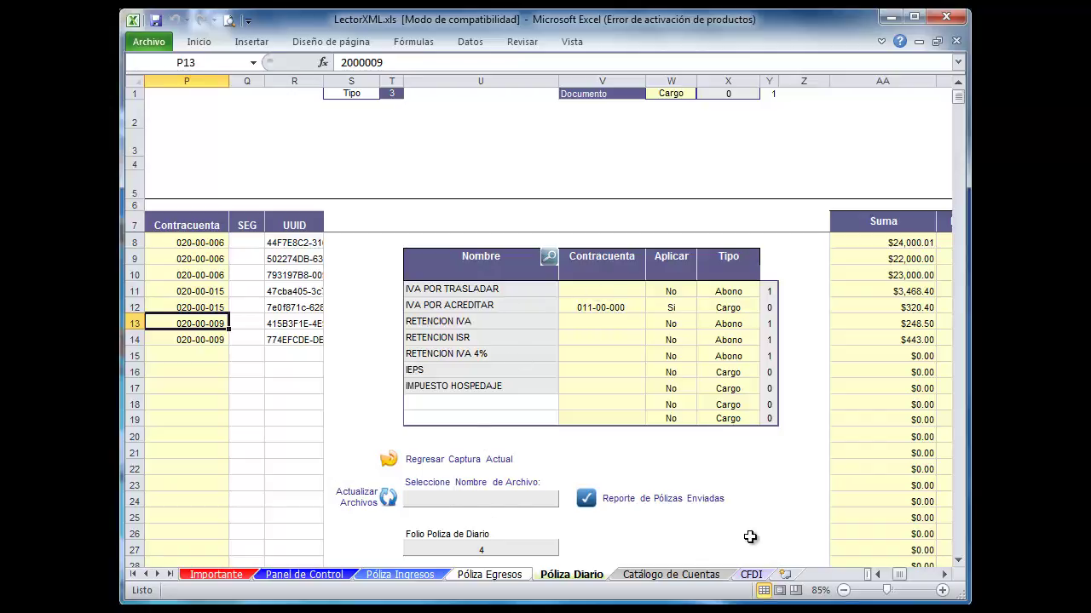
{"action": "left_click", "coordinate": [884, 576]}
{"action": "left_click", "coordinate": [878, 575]}
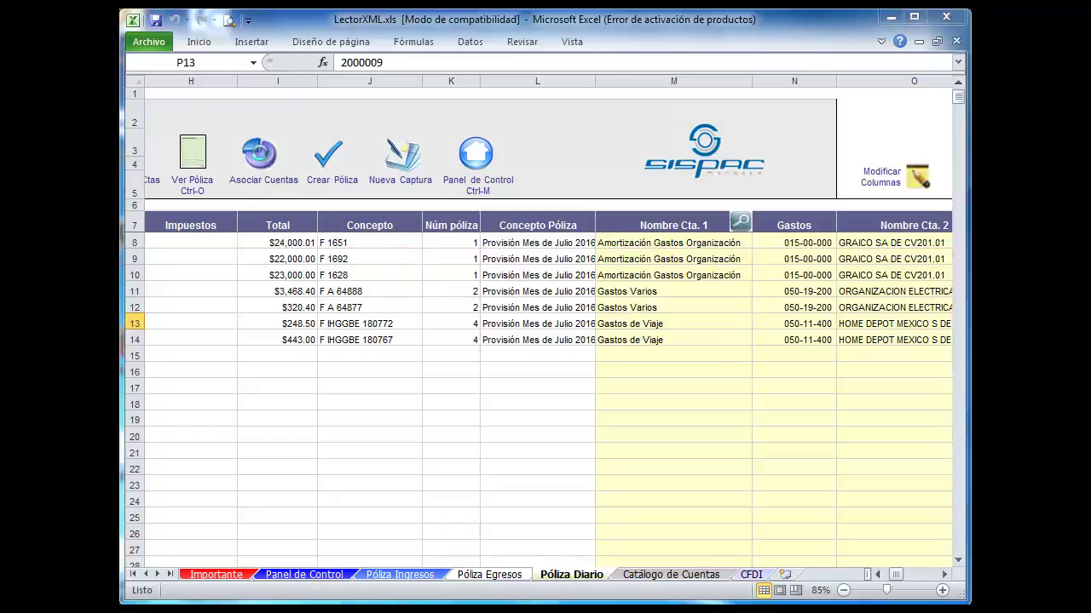
{"action": "left_click", "coordinate": [259, 154]}
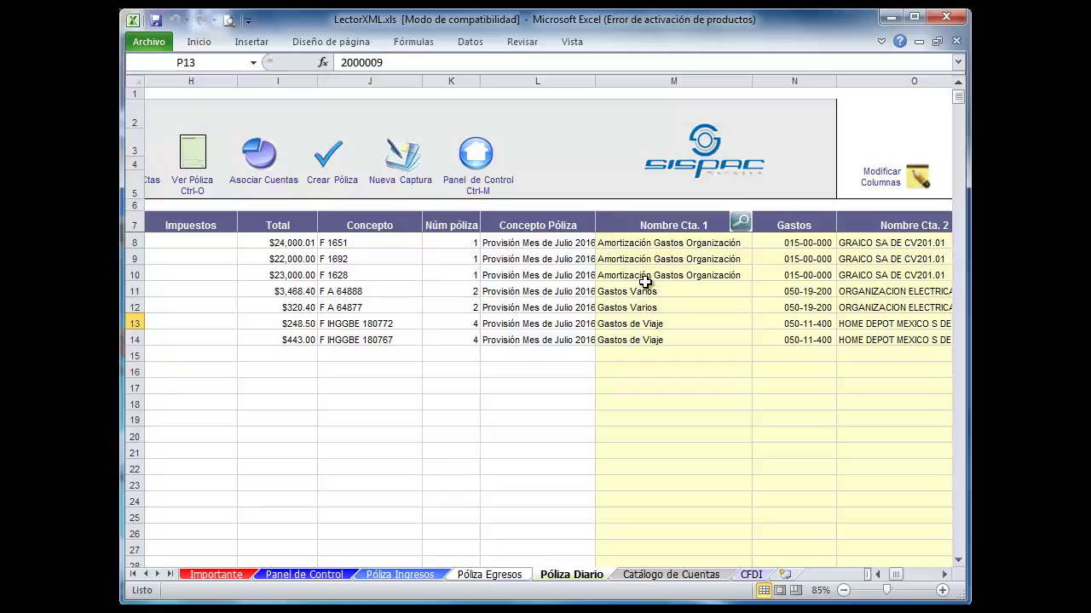
Step: View the accounting entries of policy number 1 in its Póliza Diario format and close it
{"action": "left_click", "coordinate": [452, 243]}
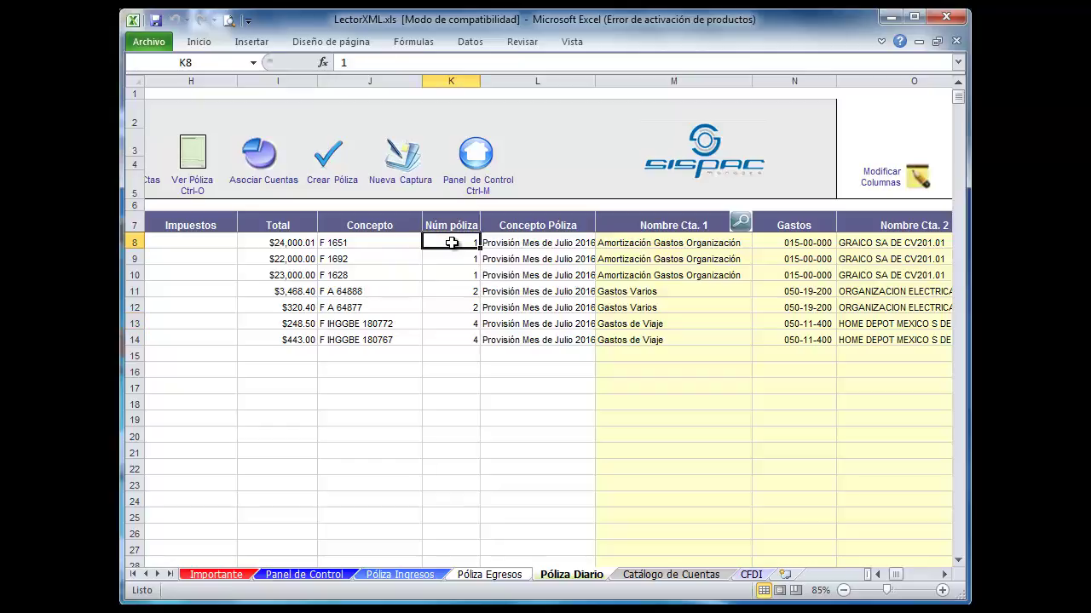
{"action": "left_click", "coordinate": [193, 162]}
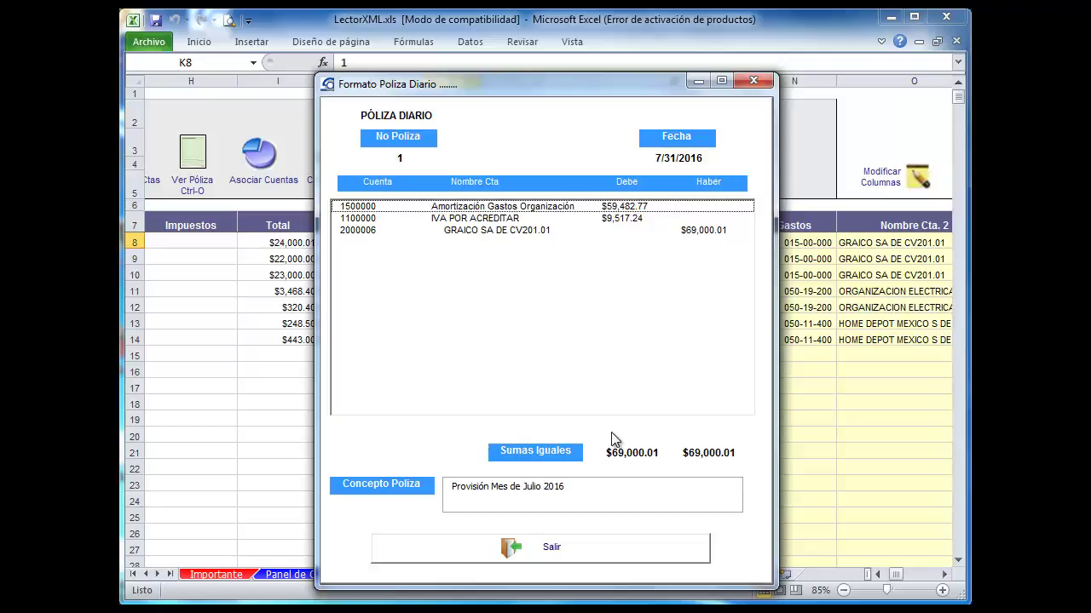
{"action": "left_click", "coordinate": [487, 552]}
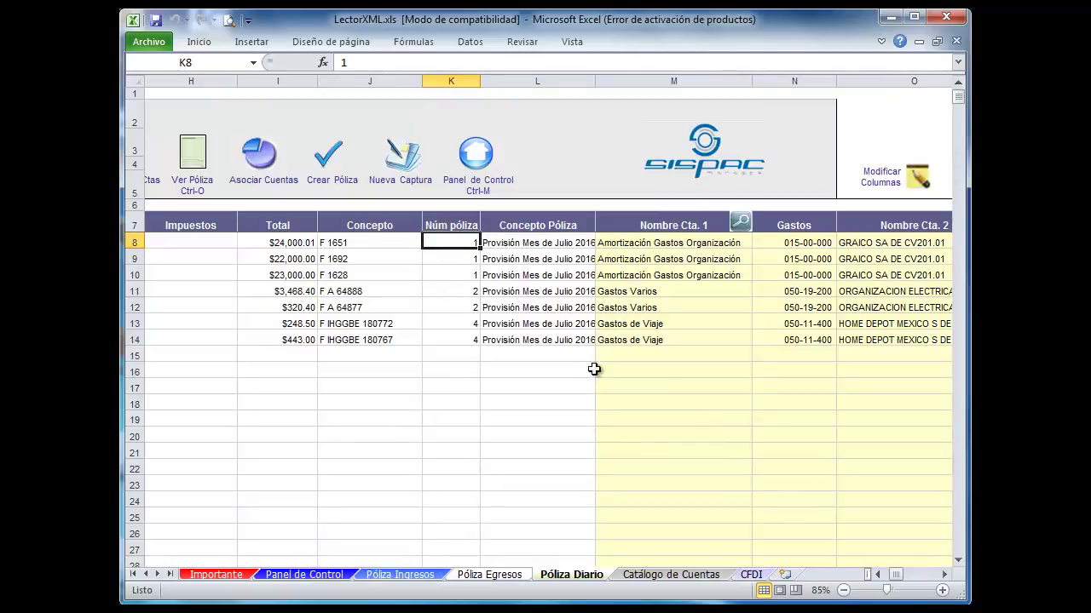
Step: Examine the Suma and Diferencia values of invoice F A 64888 and trace its row back to the Subtotal 16% cell
{"action": "left_click", "coordinate": [946, 576]}
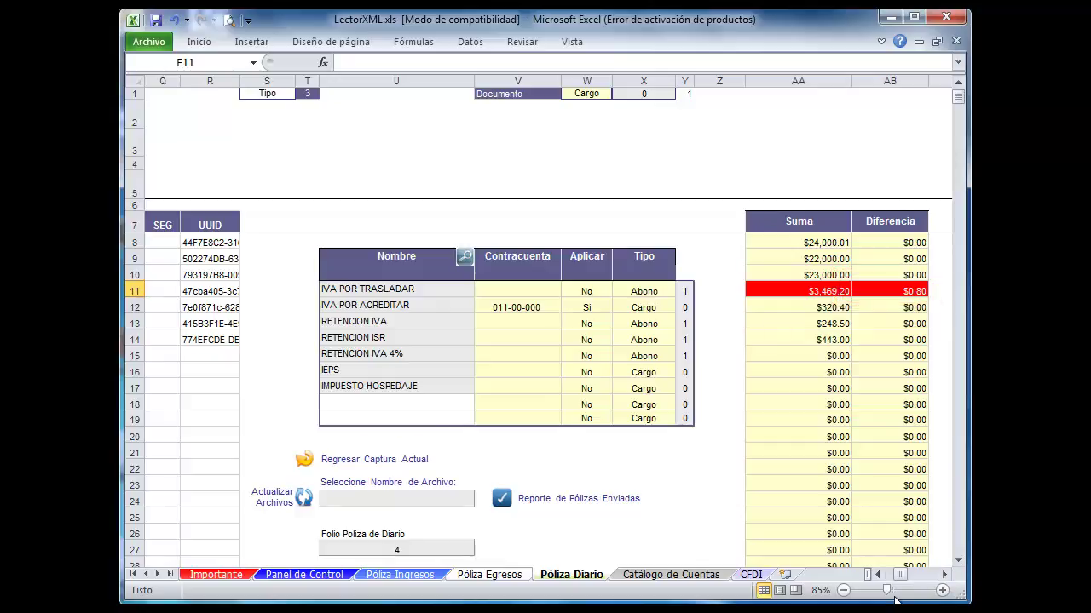
{"action": "left_click", "coordinate": [887, 289]}
{"action": "key", "text": "Left"}
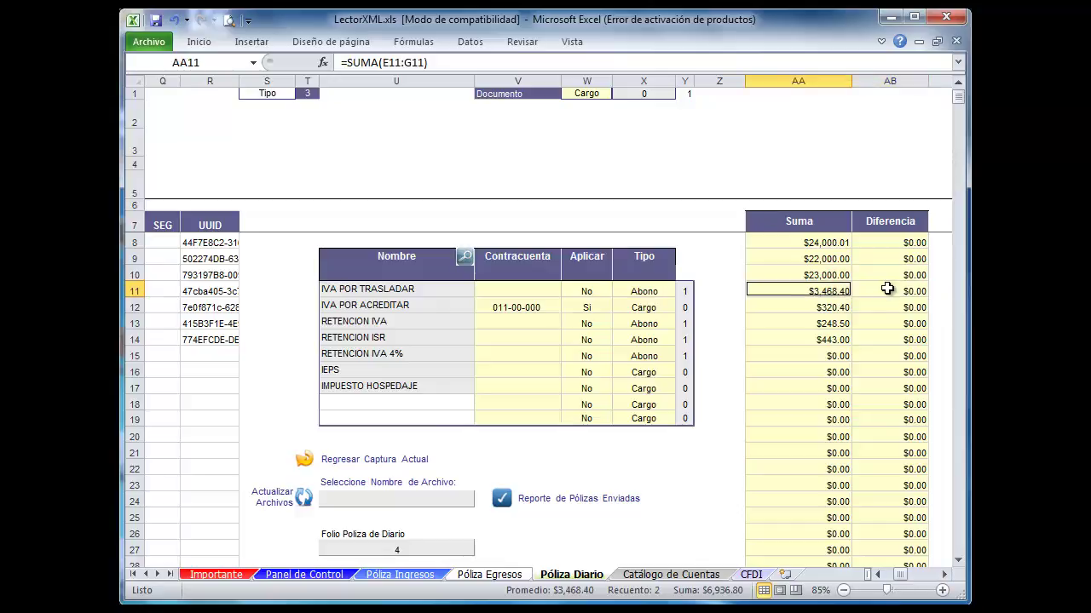
{"action": "key", "text": "Left"}
{"action": "key", "text": "Left"}
{"action": "key", "text": "Left"}
{"action": "key", "text": "Left"}
{"action": "key", "text": "Left"}
{"action": "key", "text": "Left"}
{"action": "key", "text": "Left"}
{"action": "key", "text": "Left"}
{"action": "key", "text": "Left"}
{"action": "key", "text": "Left"}
{"action": "key", "text": "Left"}
{"action": "key", "text": "Left"}
{"action": "key", "text": "Left"}
{"action": "key", "text": "Left"}
{"action": "key", "text": "Left"}
{"action": "key", "text": "Left"}
{"action": "key", "text": "Left"}
{"action": "key", "text": "Left"}
{"action": "key", "text": "Left"}
{"action": "key", "text": "Left"}
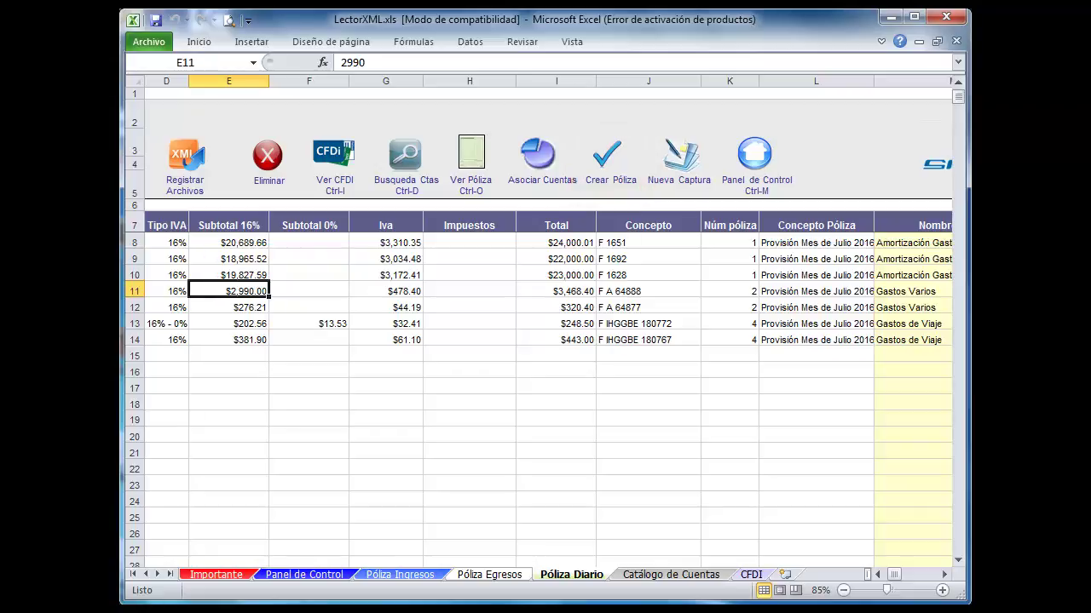
Step: Check the total charges against the total credits and create the policy output file
{"action": "scroll", "coordinate": [818, 490], "scroll_direction": "right", "scroll_amount": 5}
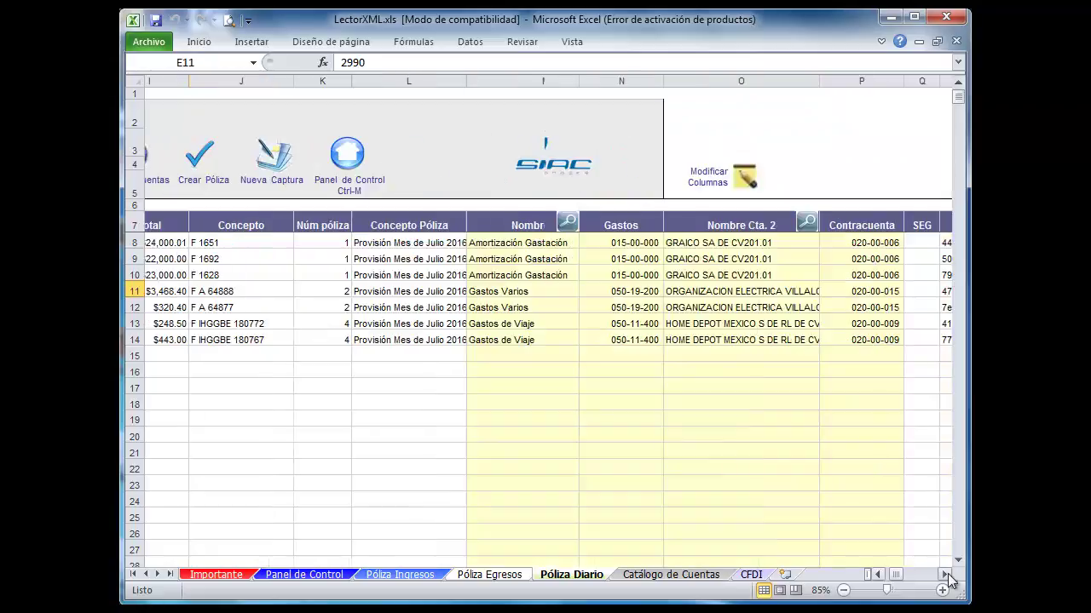
{"action": "scroll", "coordinate": [818, 490], "scroll_direction": "down", "scroll_amount": 4}
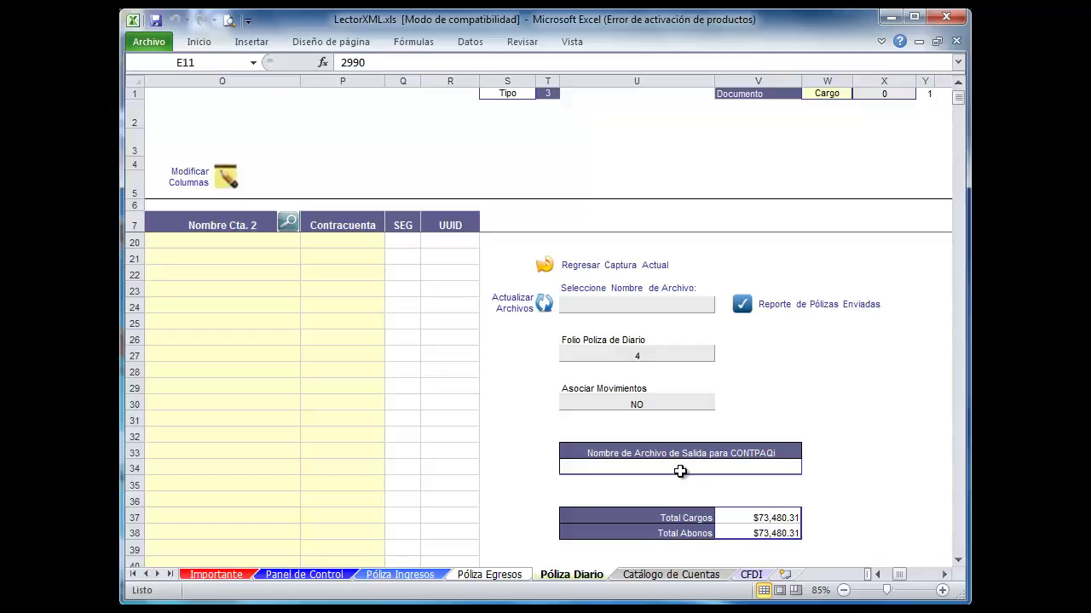
{"action": "left_click", "coordinate": [877, 574]}
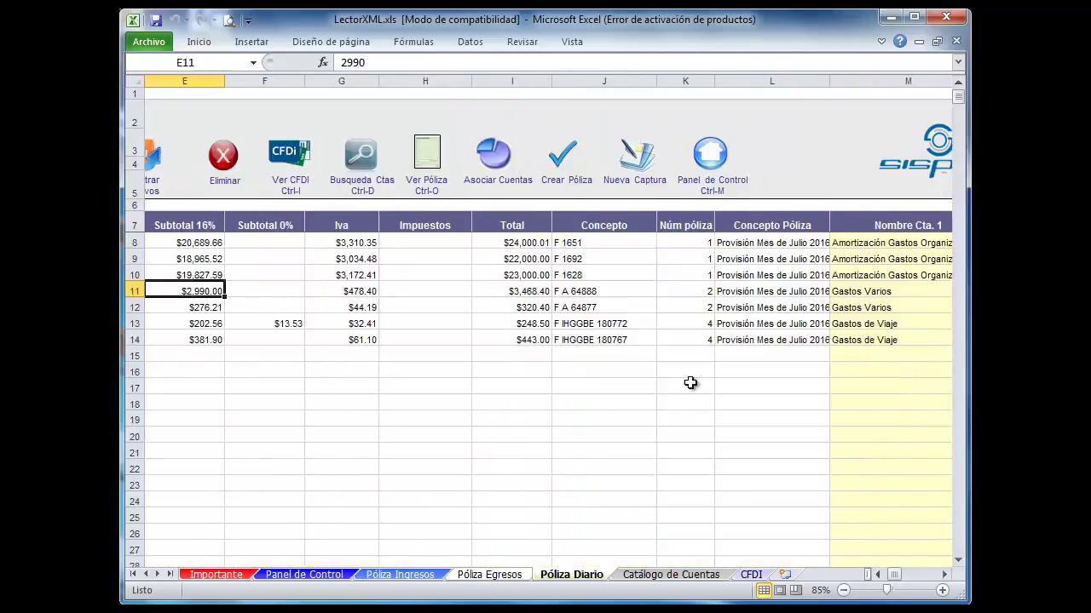
{"action": "left_click", "coordinate": [563, 165]}
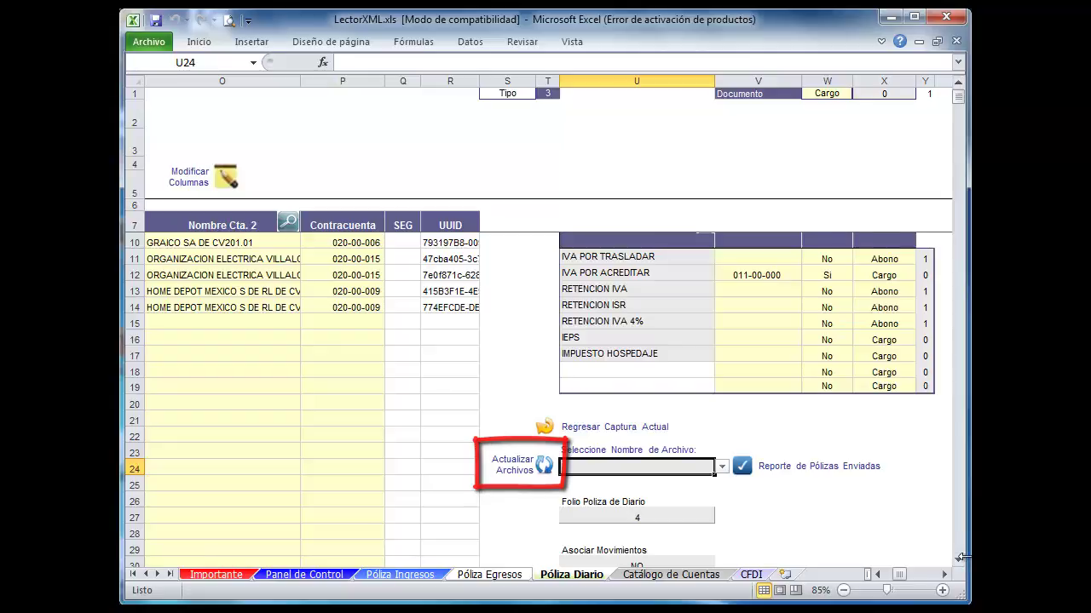
Step: Refresh the list of sent policy files, check it for the July expense file, and return to the Panel de Control sheet
{"action": "left_click", "coordinate": [544, 465]}
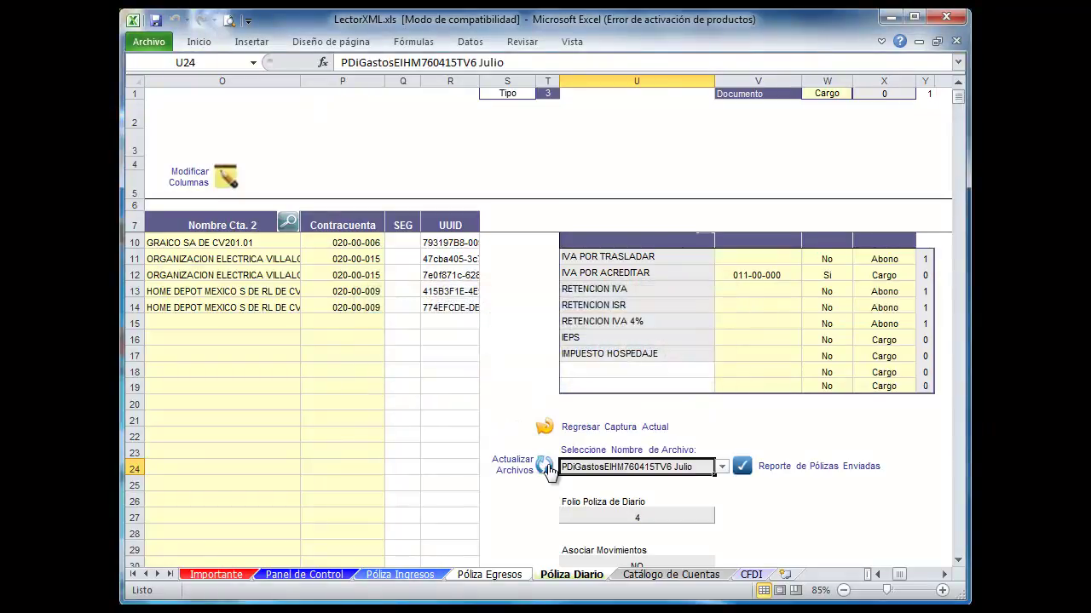
{"action": "left_click", "coordinate": [721, 467]}
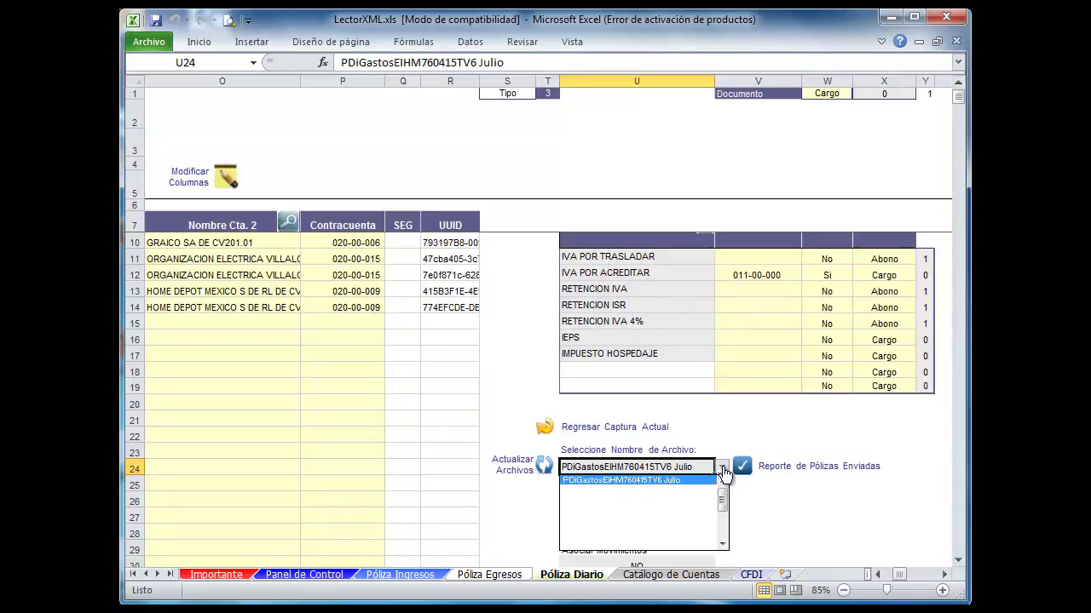
{"action": "left_click", "coordinate": [721, 469]}
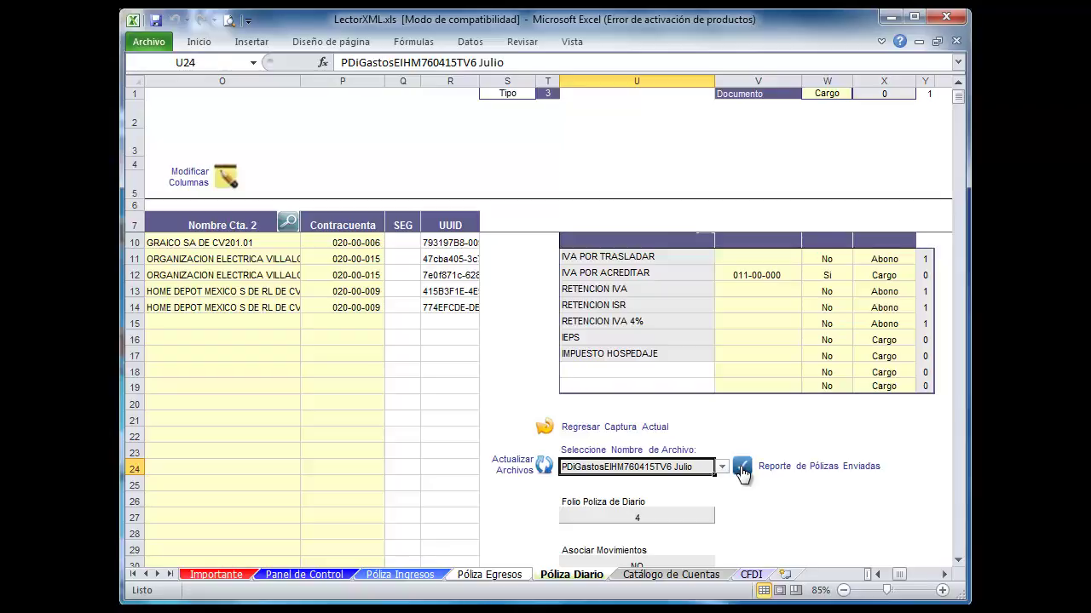
{"action": "left_click", "coordinate": [877, 575]}
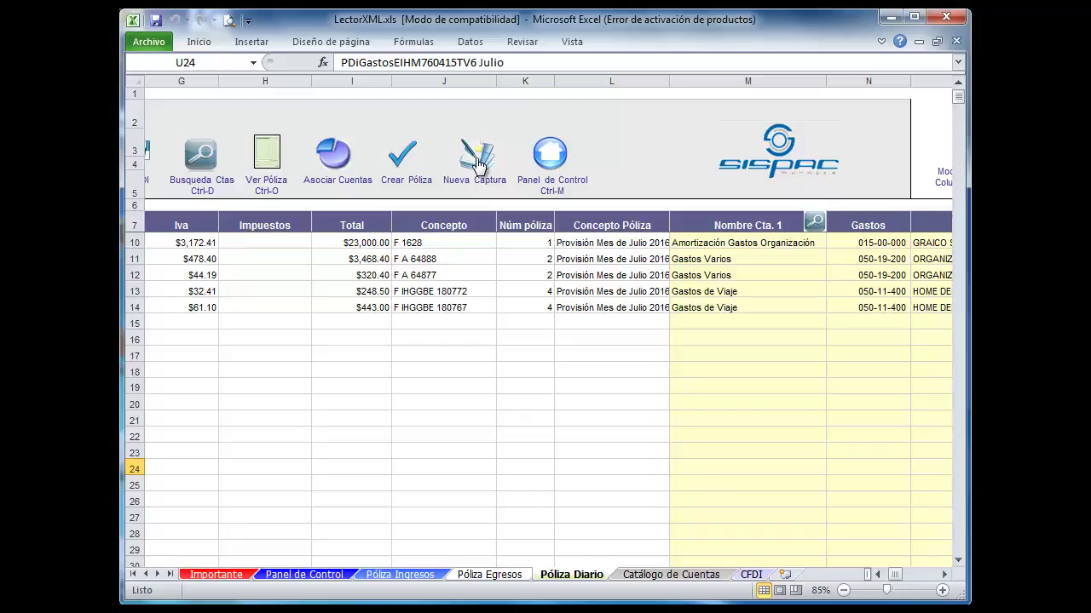
{"action": "left_click", "coordinate": [548, 157]}
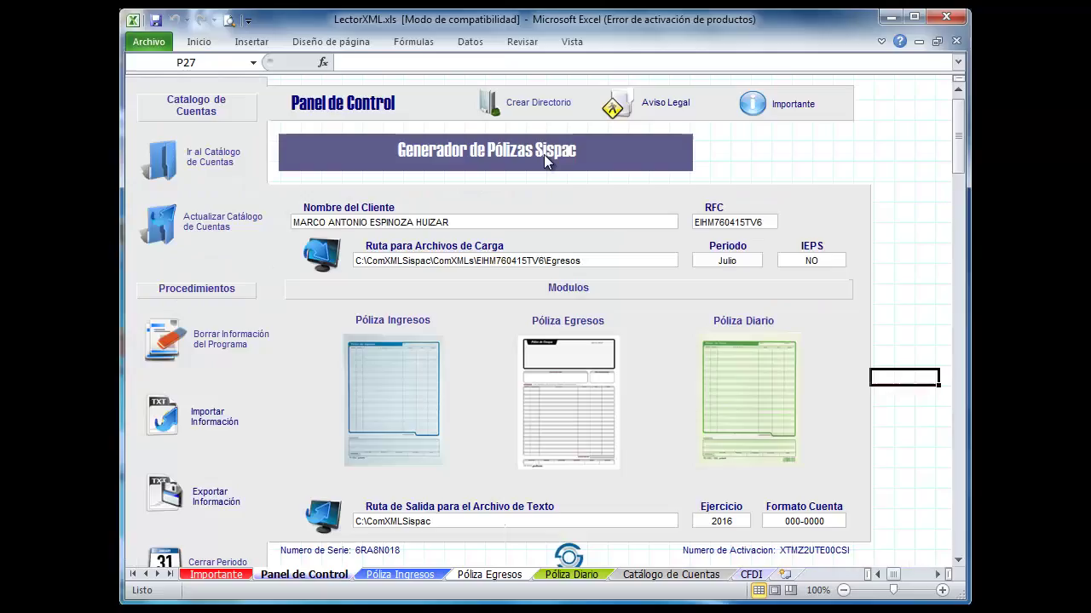